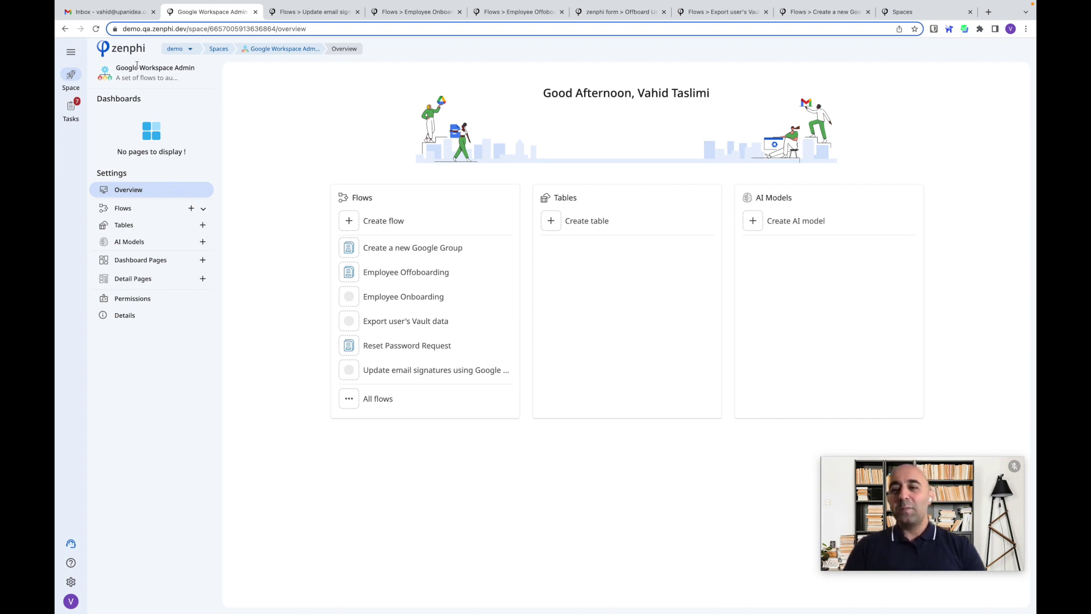
- Open the Update email signatures flow and scroll through its step library
left_click(319, 13)
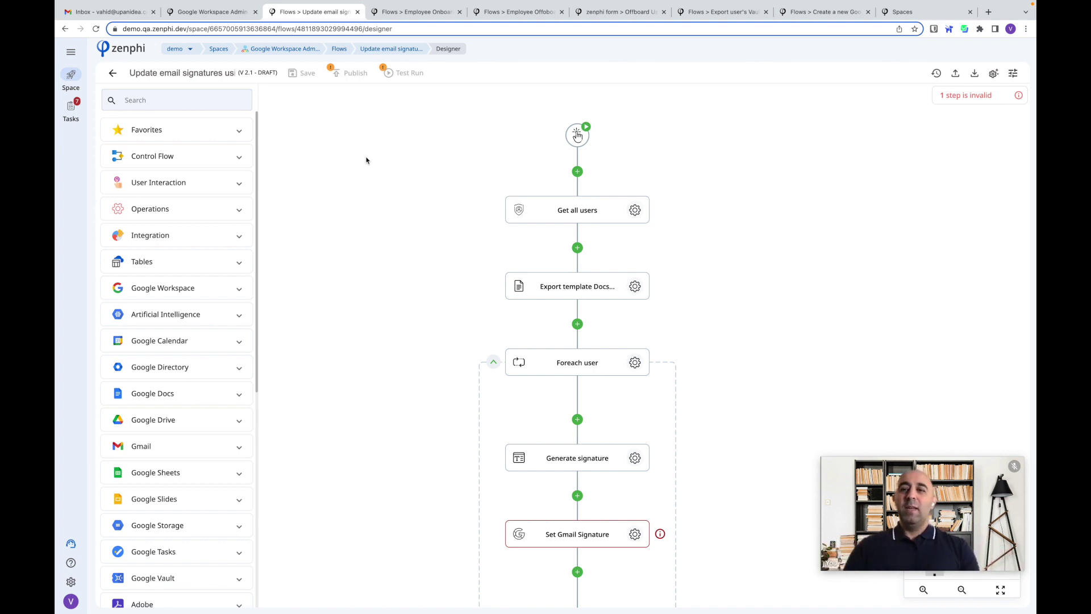
scroll(394, 232, "down", 3)
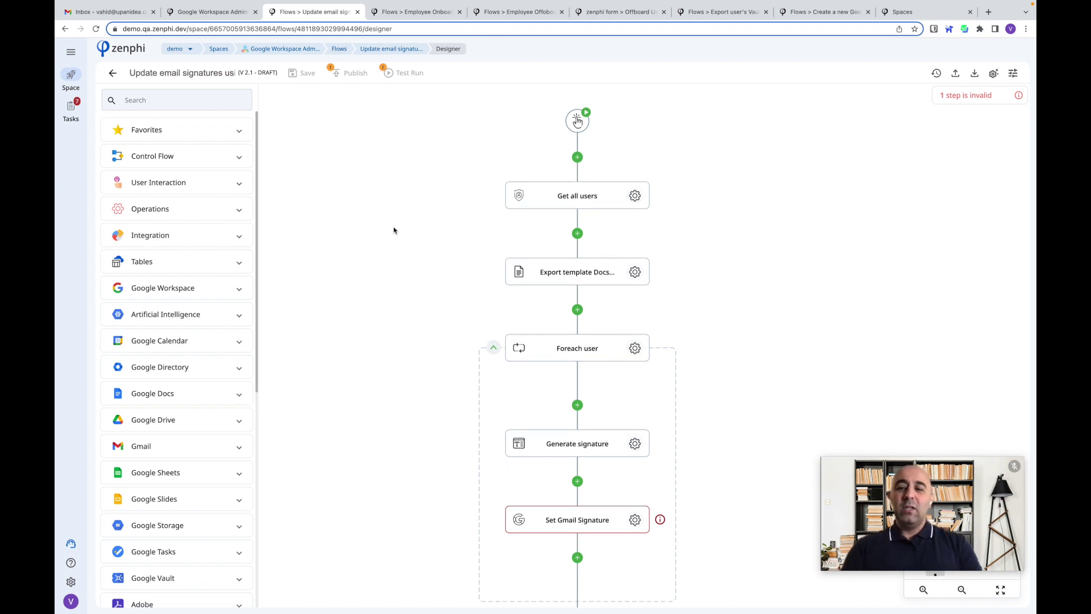
scroll(227, 321, "down", 3)
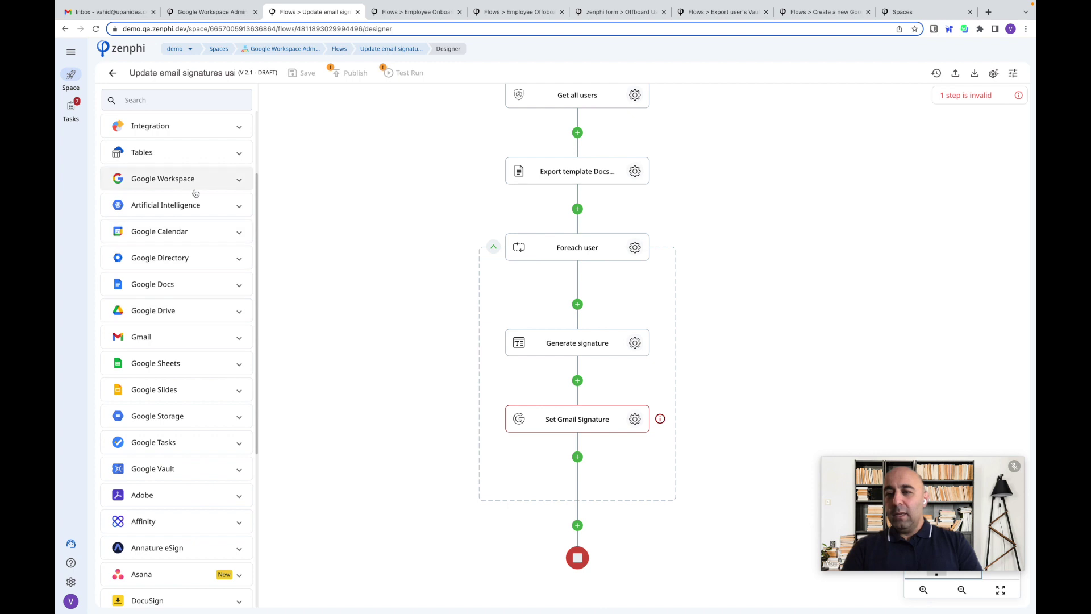
- Expand the Google Workspace actions and open the Get all users step's settings
left_click(193, 187)
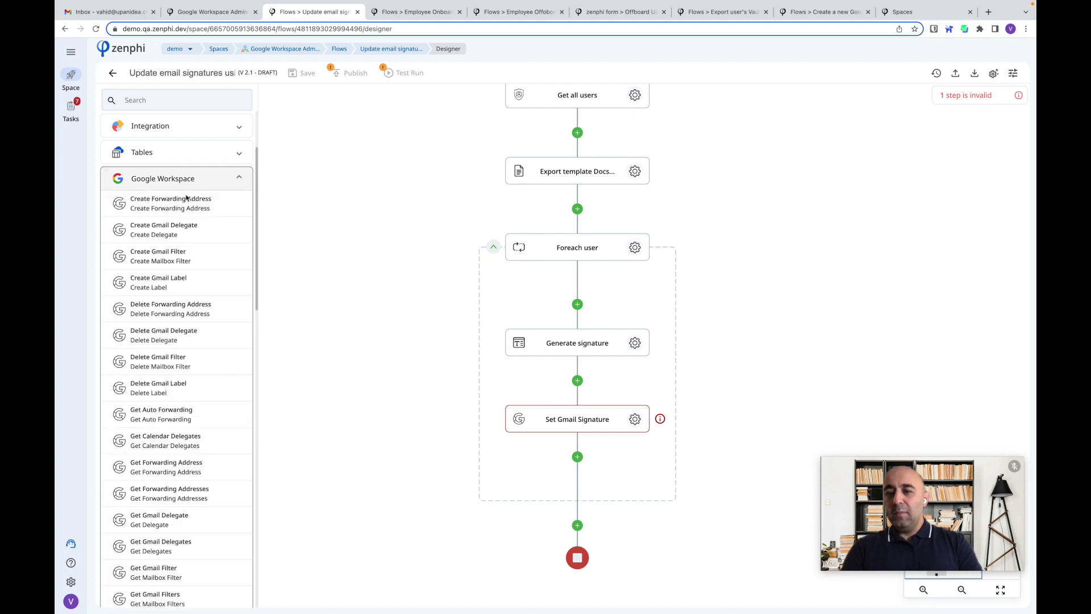
scroll(180, 220, "down", 1)
scroll(180, 220, "down", 1)
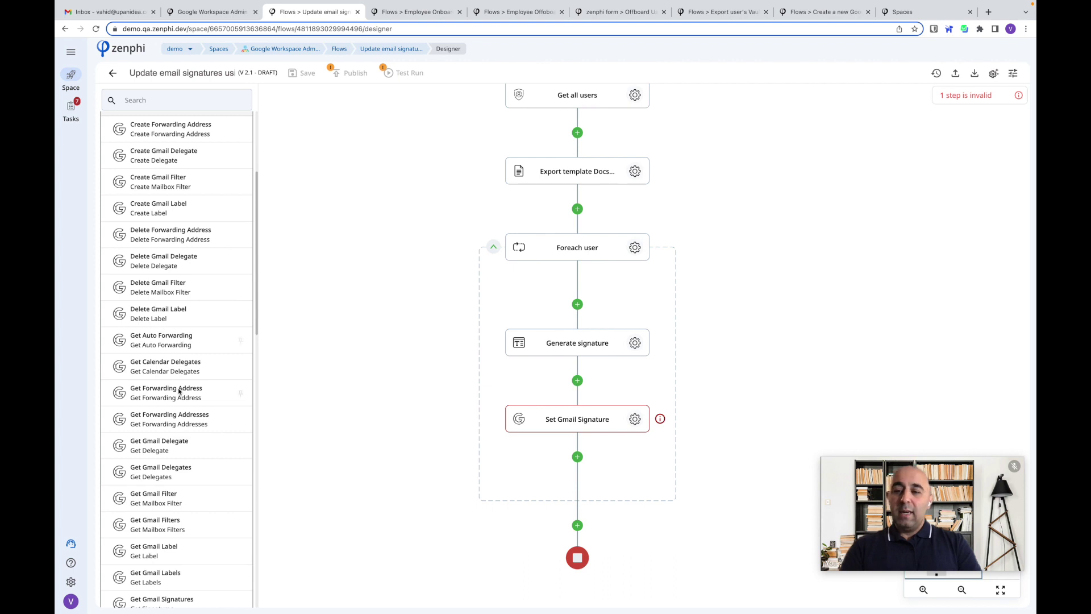
scroll(180, 391, "down", 5)
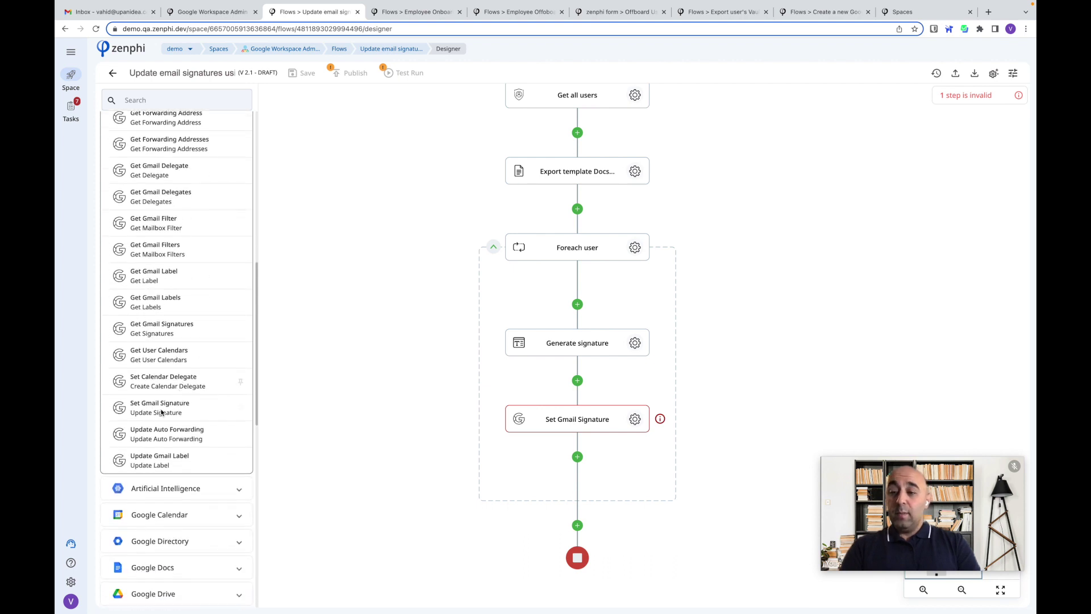
scroll(565, 292, "up", 3)
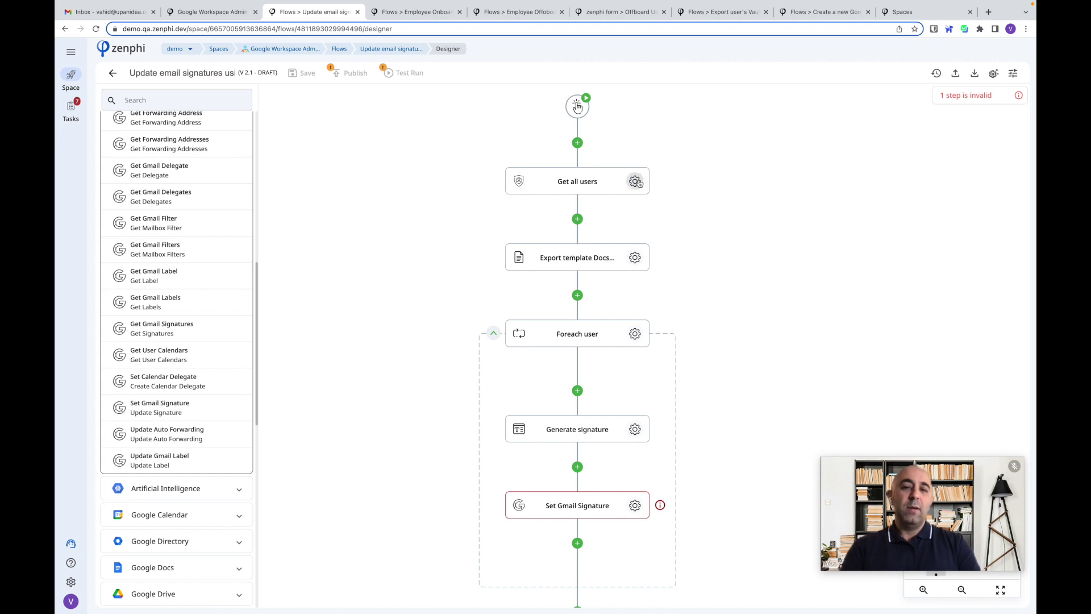
left_click(635, 182)
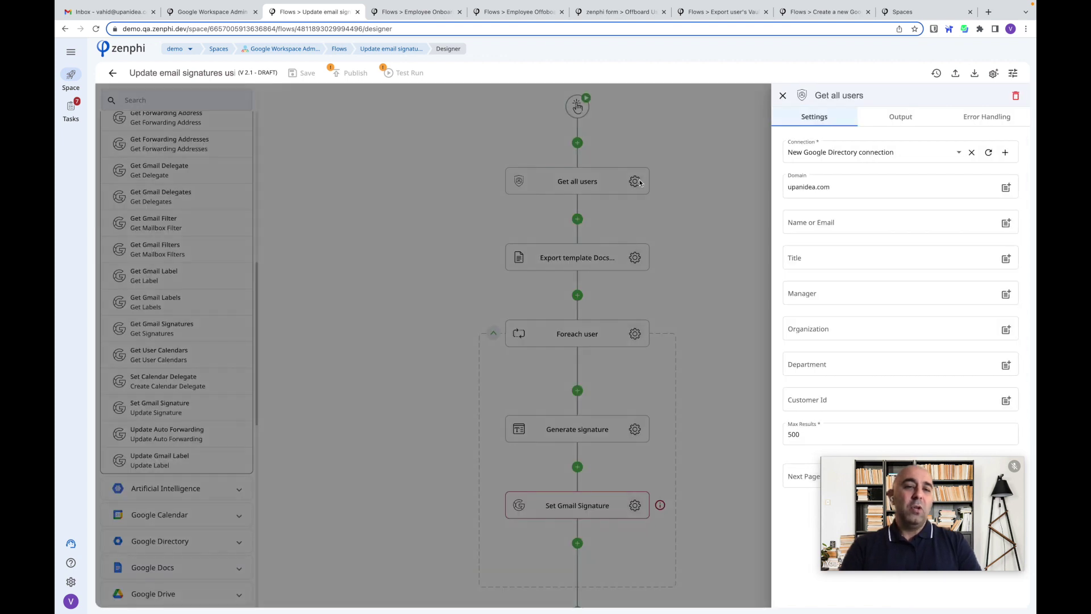
- Close the Get all users settings panel and switch to the Employee Onboarding flow
left_click(727, 235)
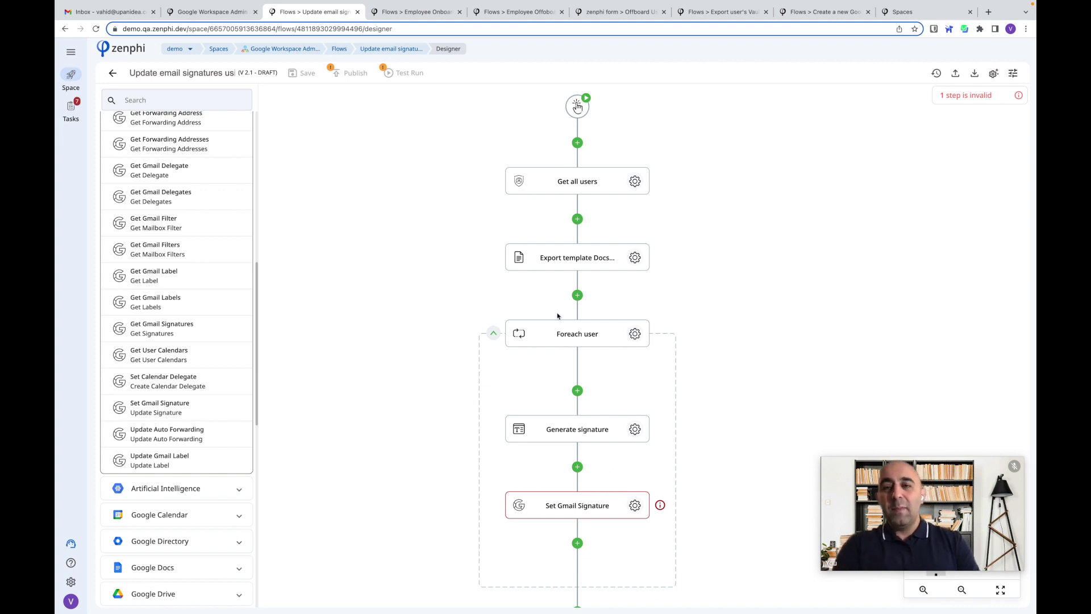
left_click(423, 13)
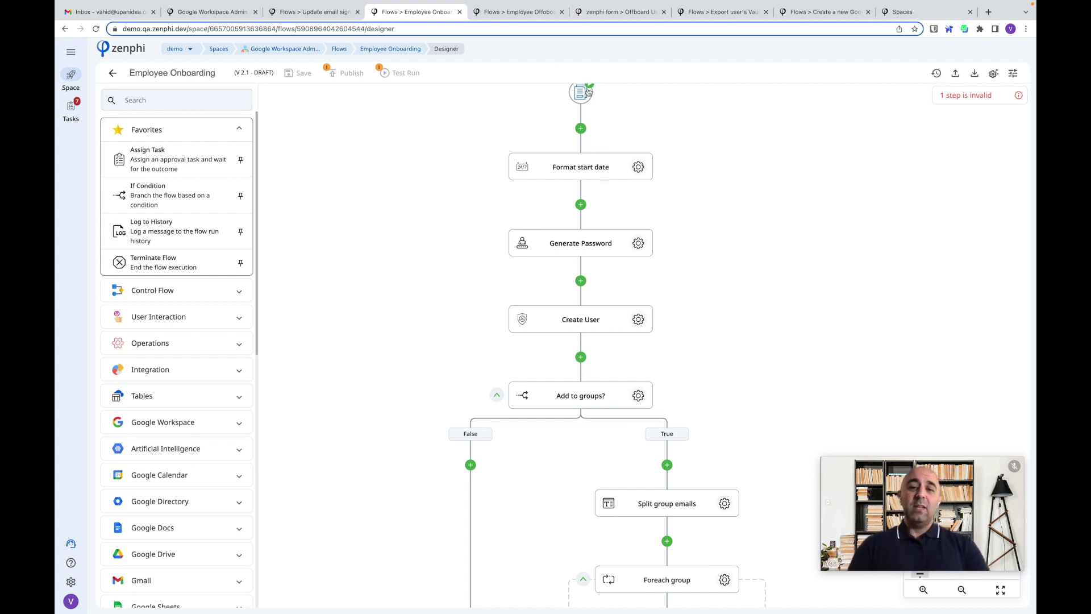
- Scroll the Employee Onboarding flow down to Notify the manager, then switch to Employee Offboarding
scroll(647, 199, "down", 3)
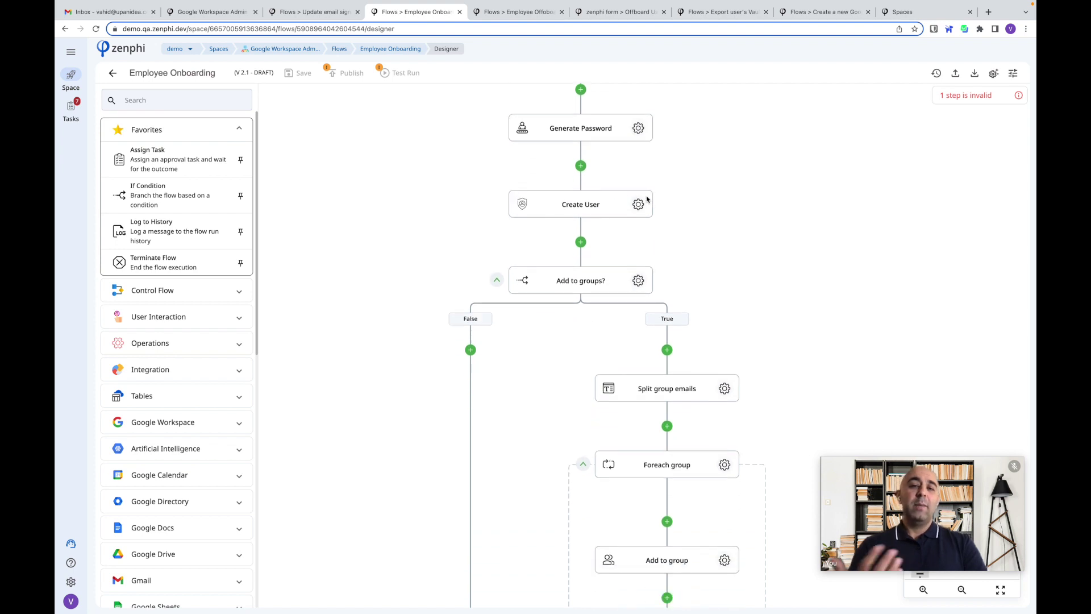
scroll(647, 199, "up", 6)
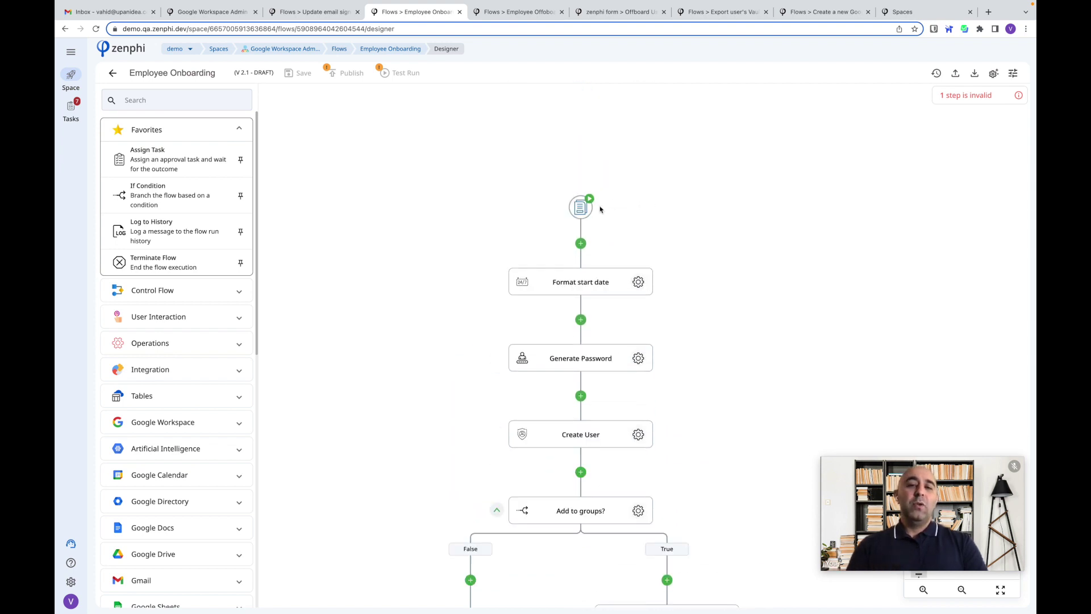
scroll(606, 213, "down", 3)
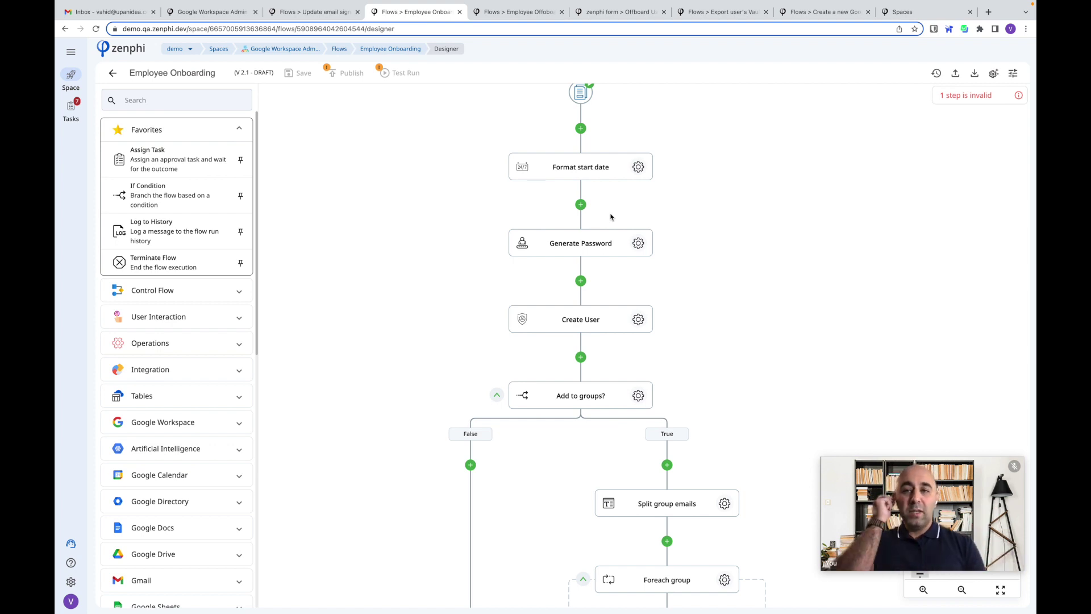
scroll(611, 216, "down", 2)
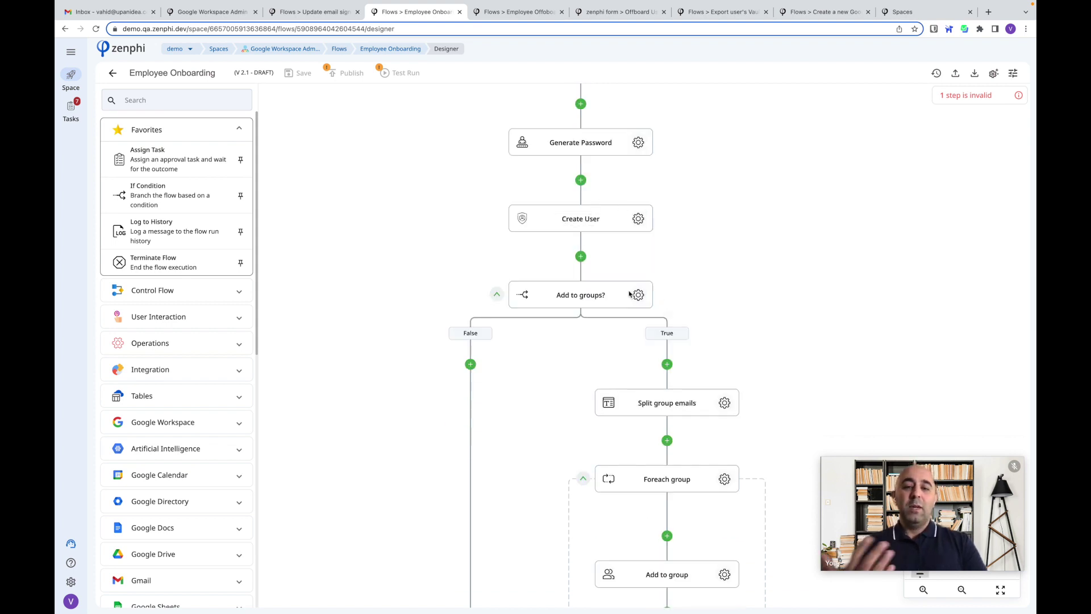
scroll(673, 315, "down", 3)
scroll(675, 320, "down", 6)
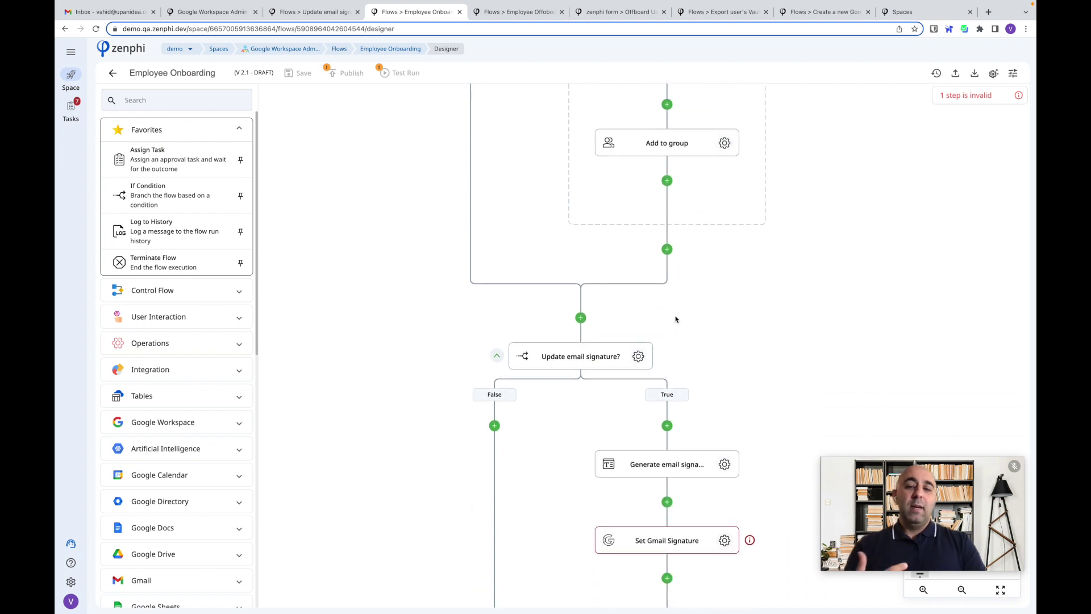
scroll(676, 320, "down", 1)
scroll(710, 380, "down", 2)
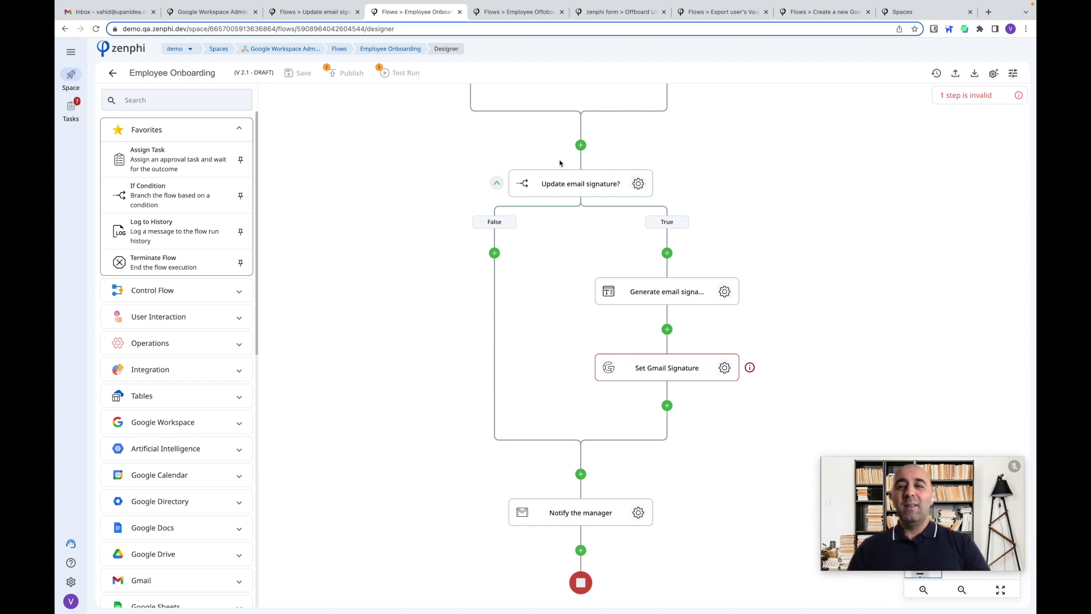
left_click(514, 17)
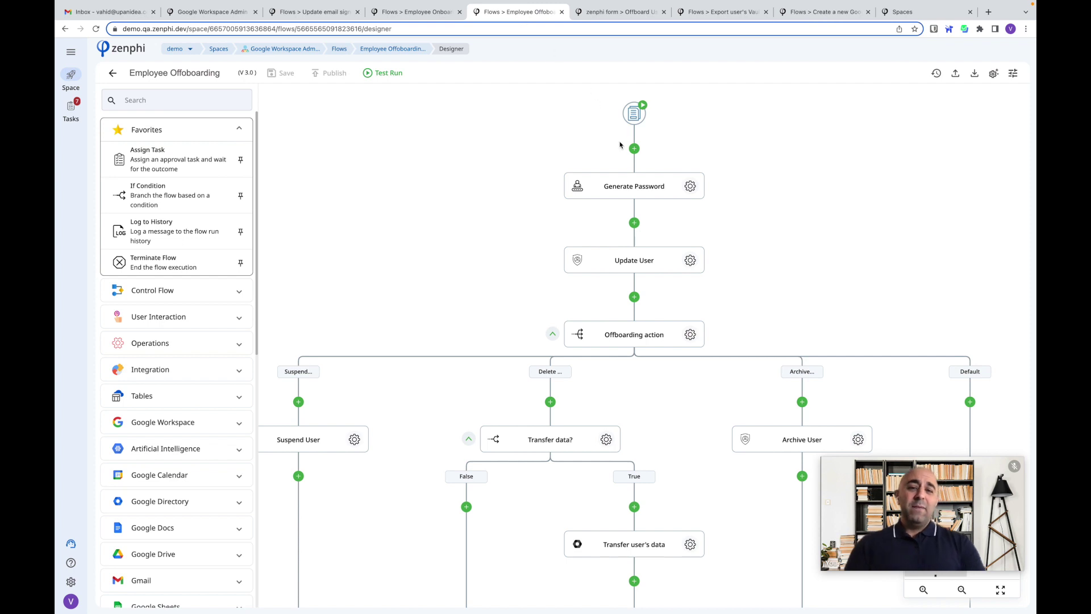
left_click(605, 16)
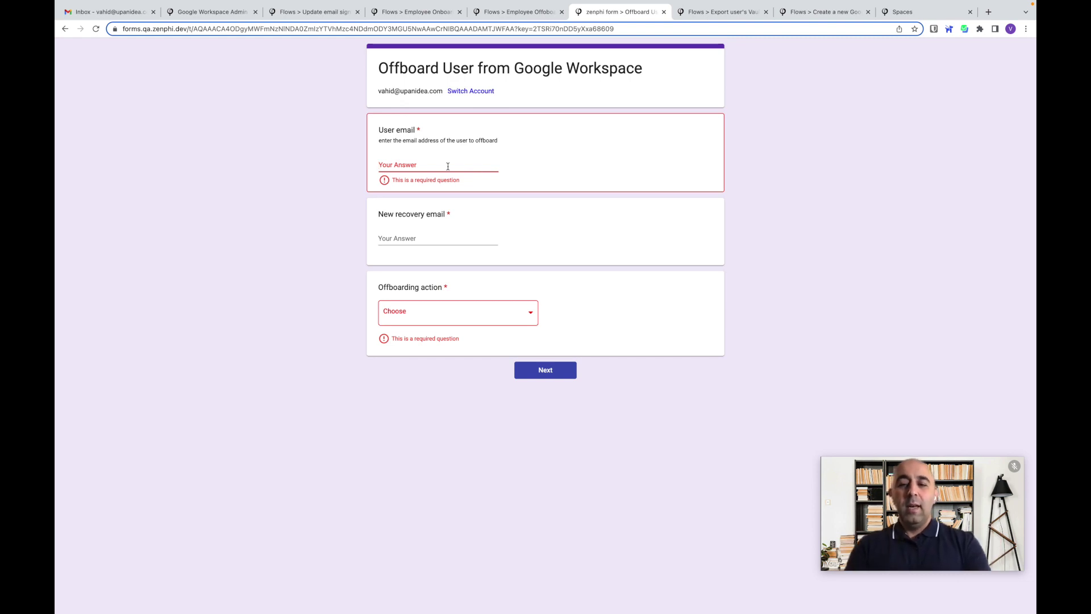
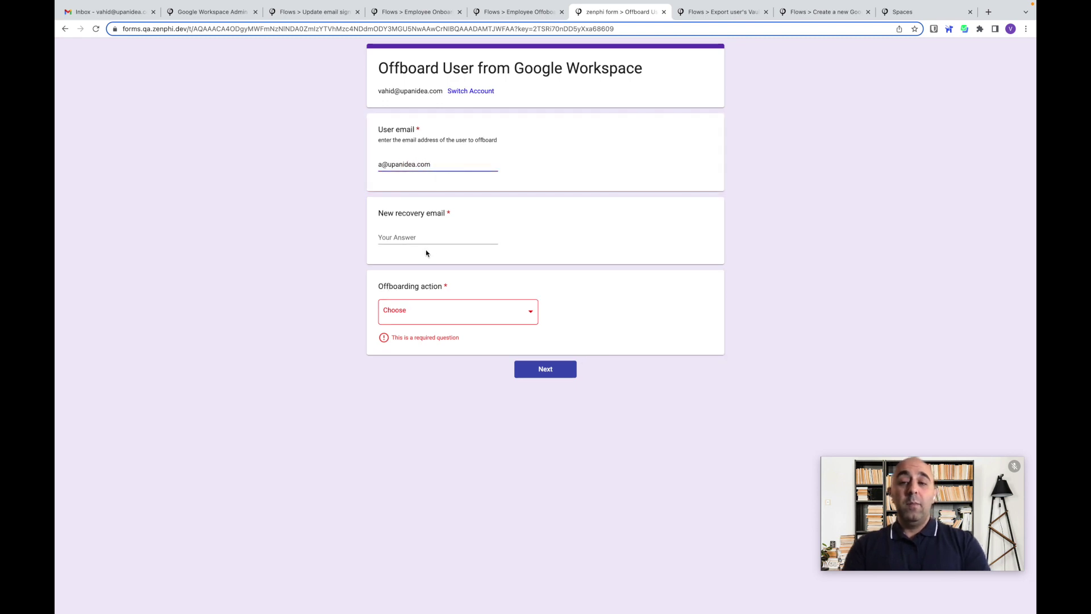
- Fill in the user's email address and the new recovery email address on the offboarding form
left_click(424, 235)
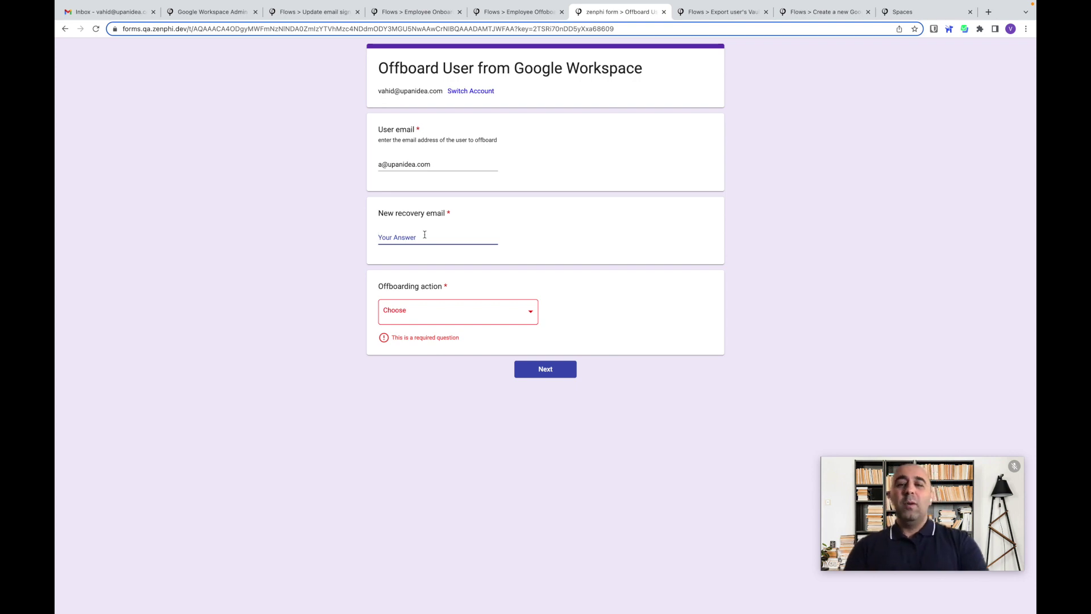
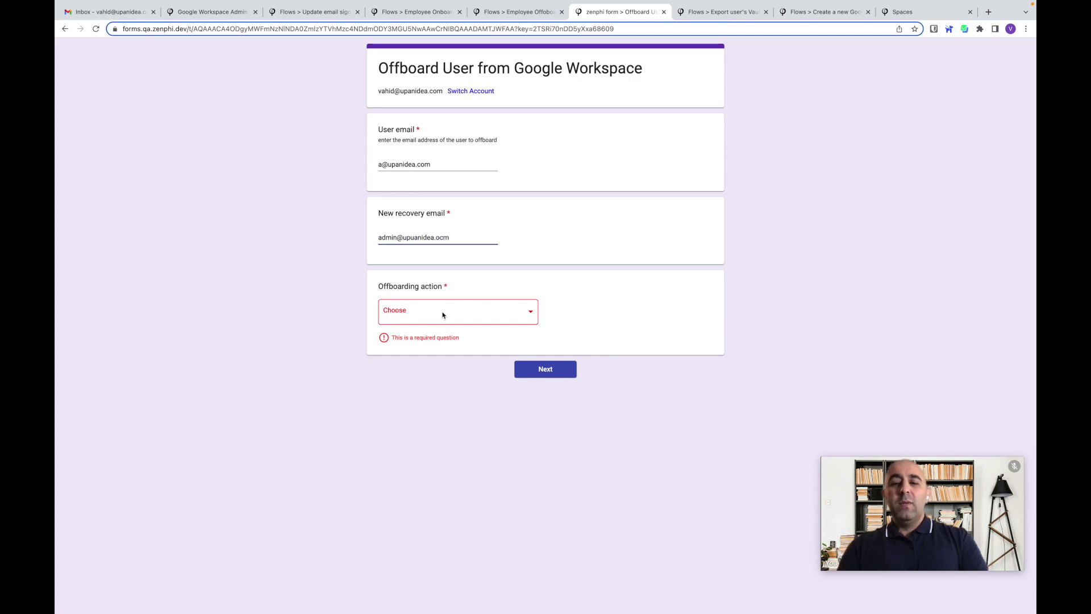
- Set the offboarding action to Delete User, replacing Suspend User, and advance to the next page
left_click(442, 314)
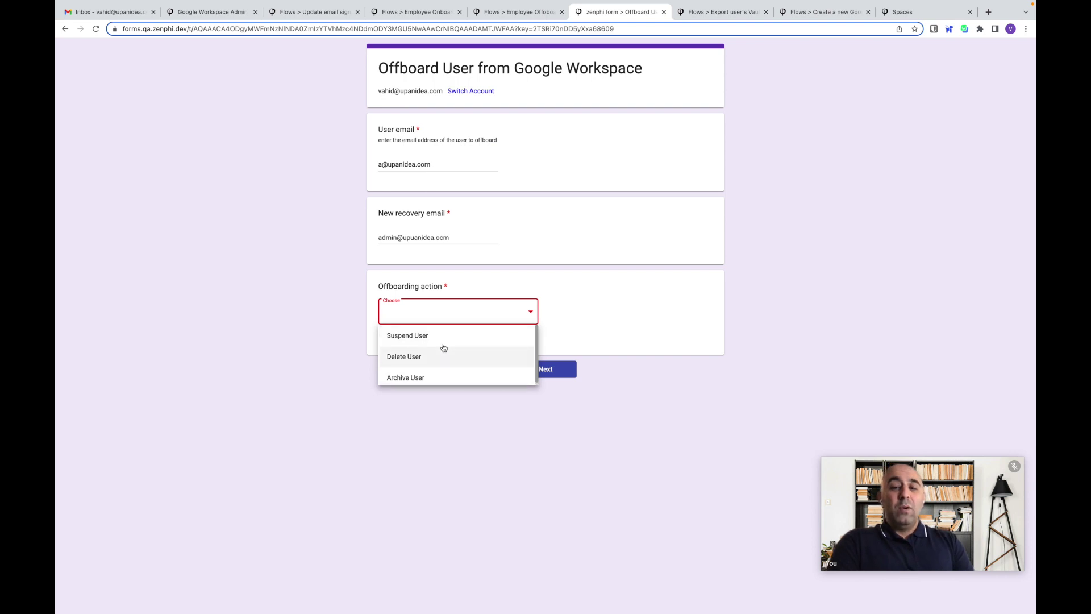
left_click(443, 345)
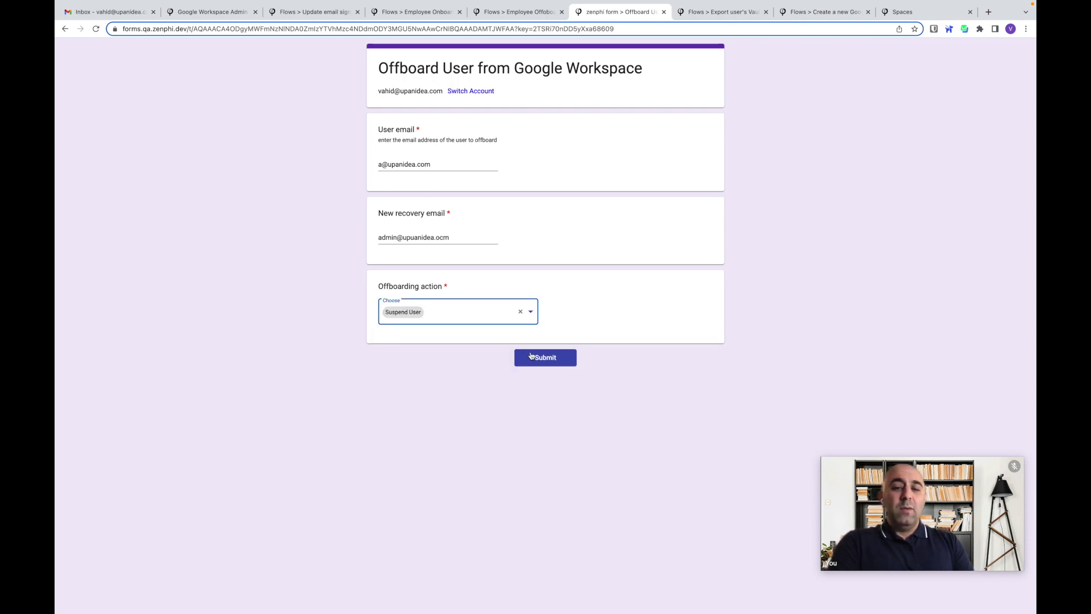
left_click(467, 319)
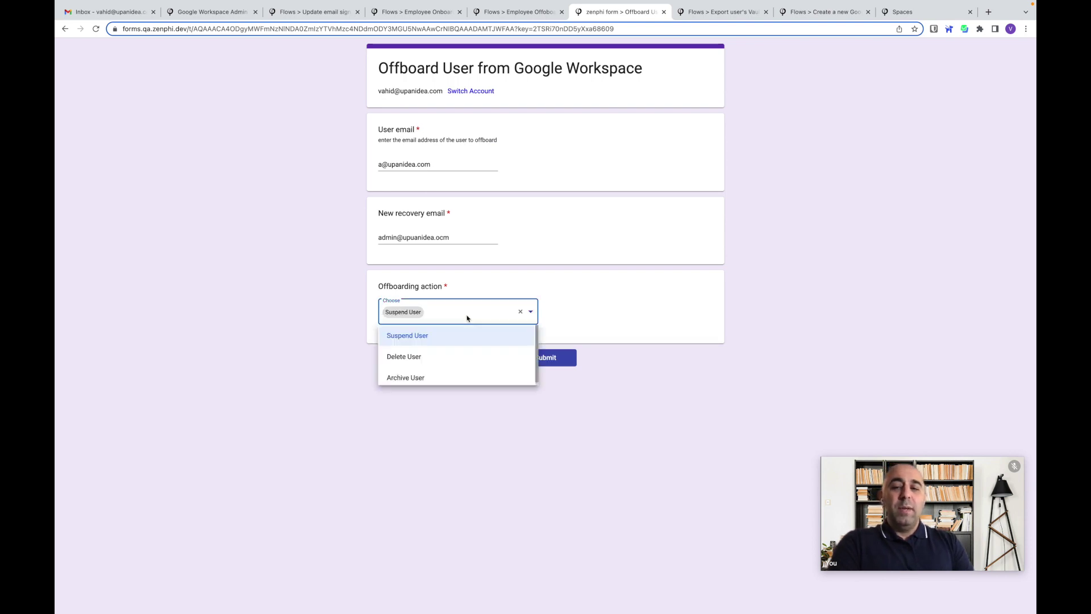
left_click(453, 358)
left_click(534, 355)
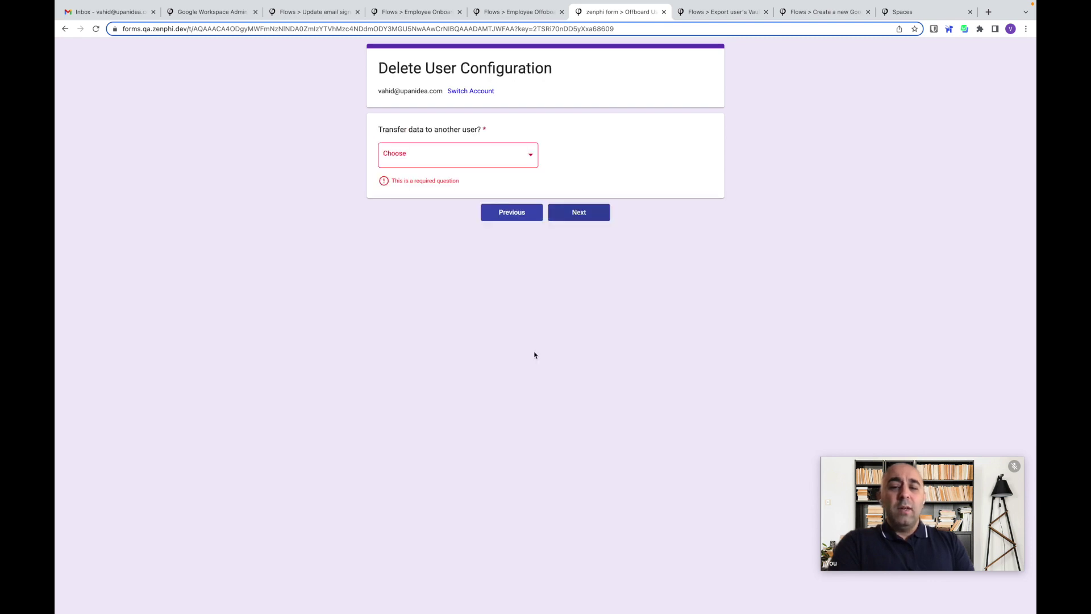
- Answer Yes to transferring the user's data, view the transfer page, then return to page one
left_click(458, 166)
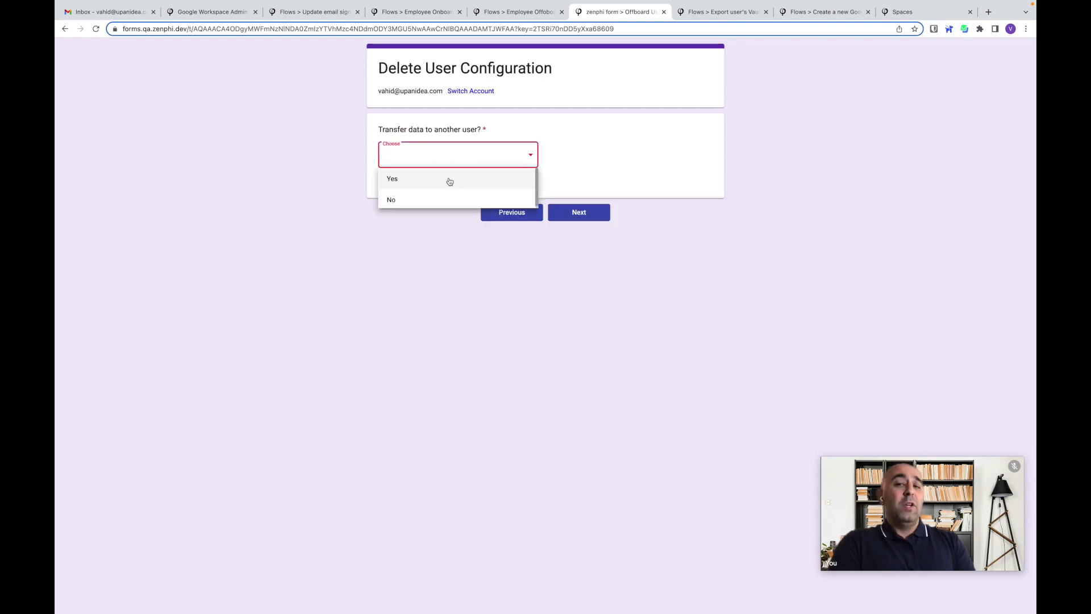
left_click(450, 181)
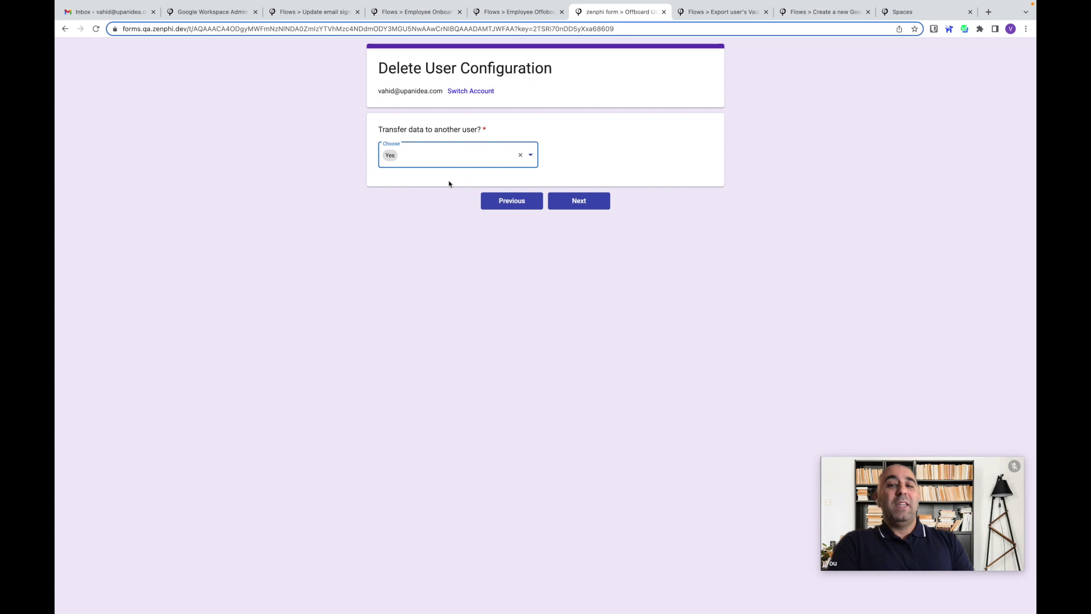
left_click(582, 201)
left_click(519, 210)
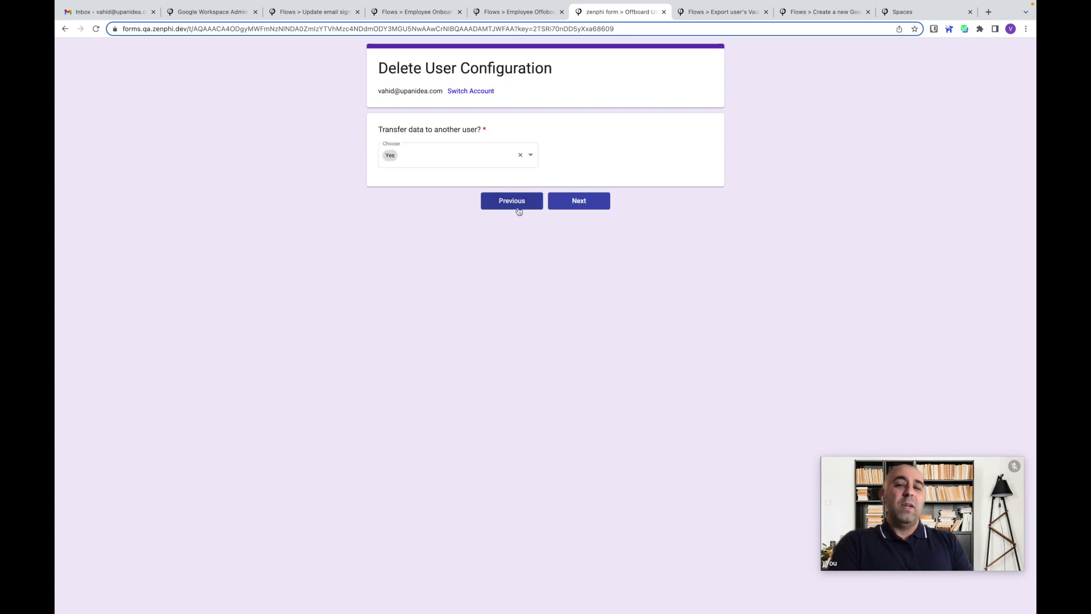
left_click(519, 211)
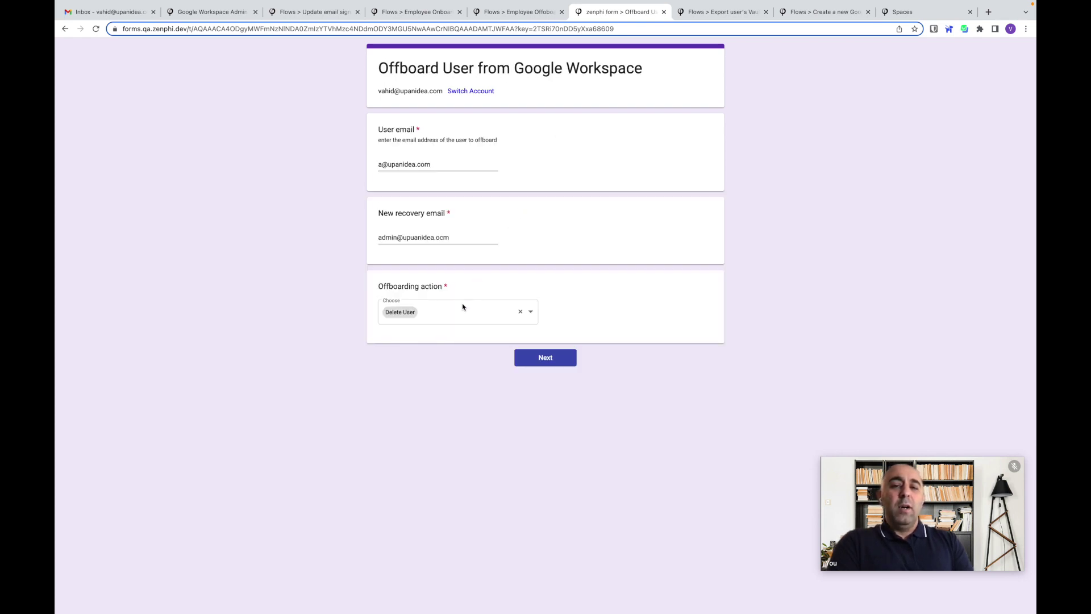
- Change the offboarding action to Archive User and return to the Employee Offboarding flow designer
left_click(463, 309)
left_click(447, 378)
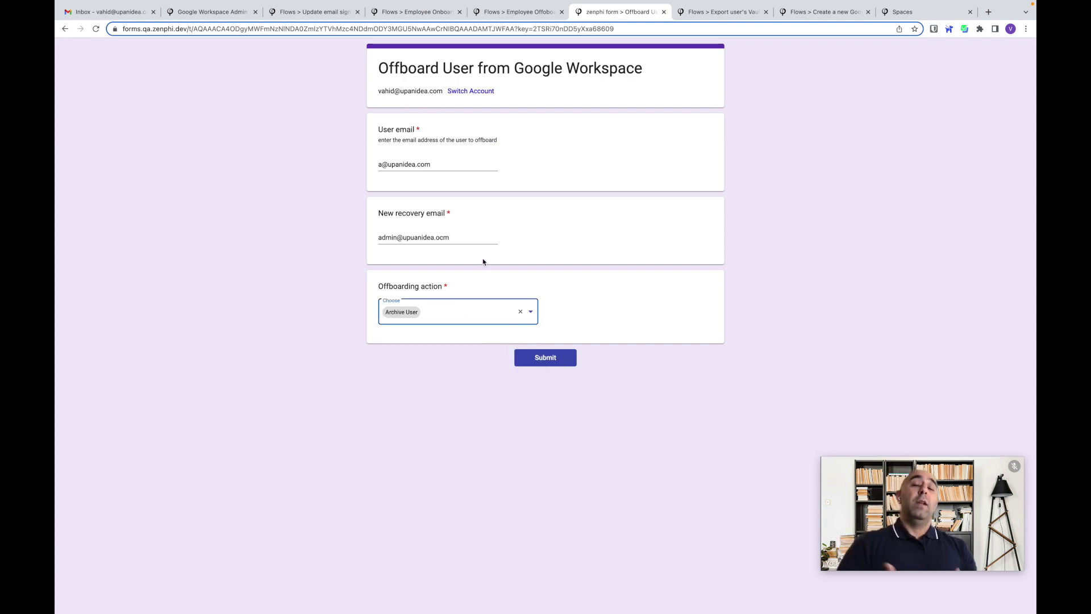
left_click(504, 19)
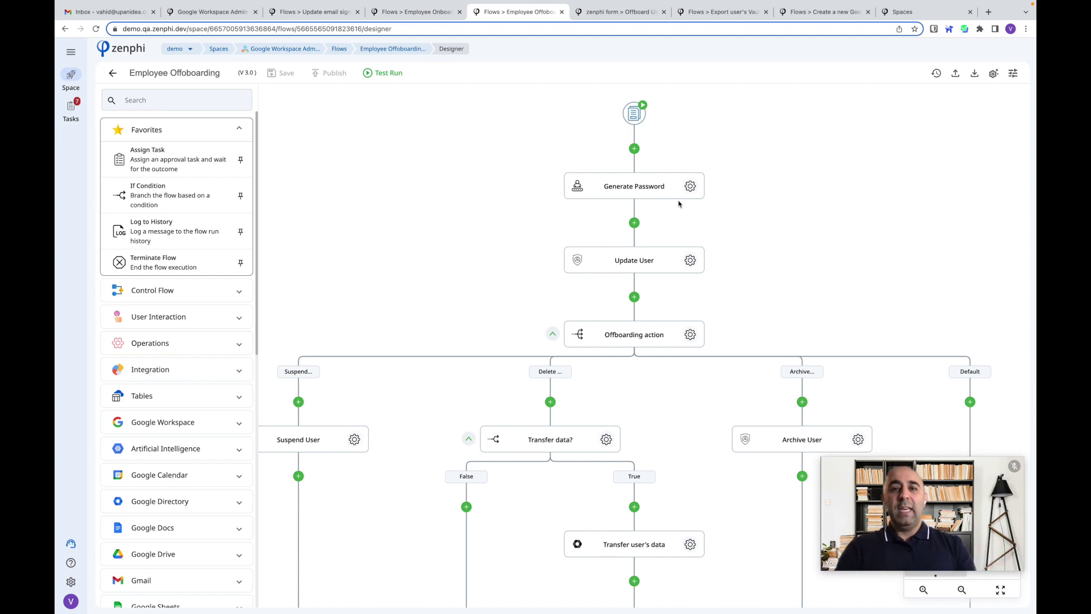
scroll(679, 204, "down", 2)
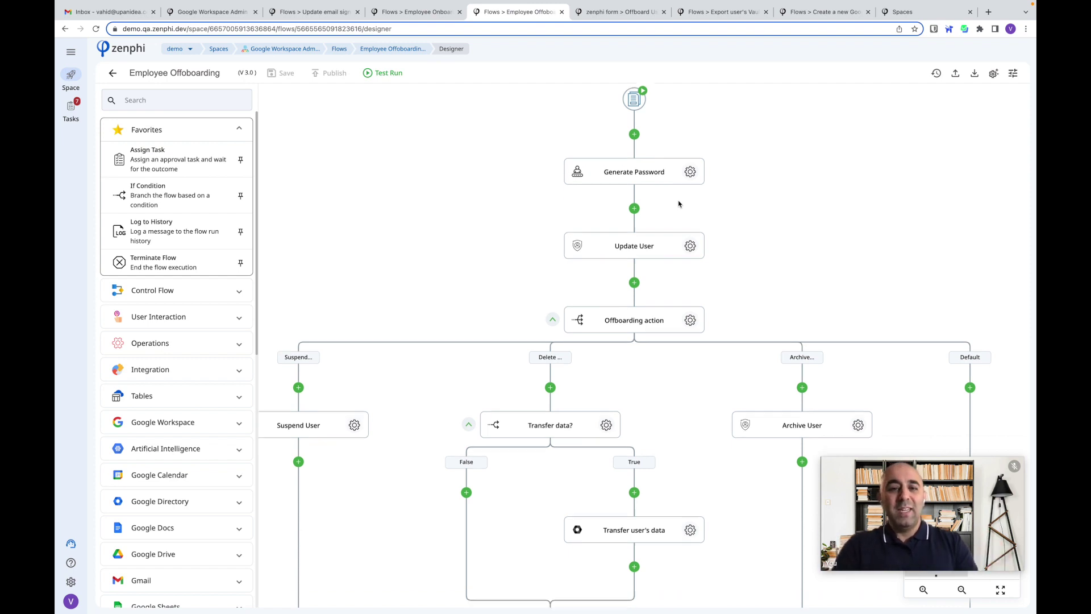
left_click(690, 146)
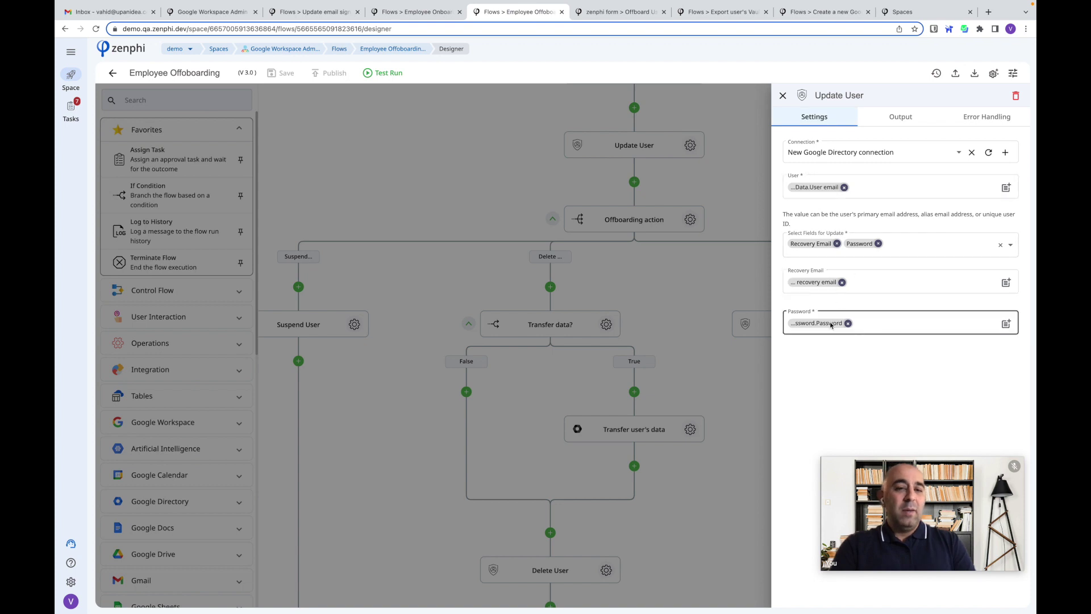
left_click(708, 191)
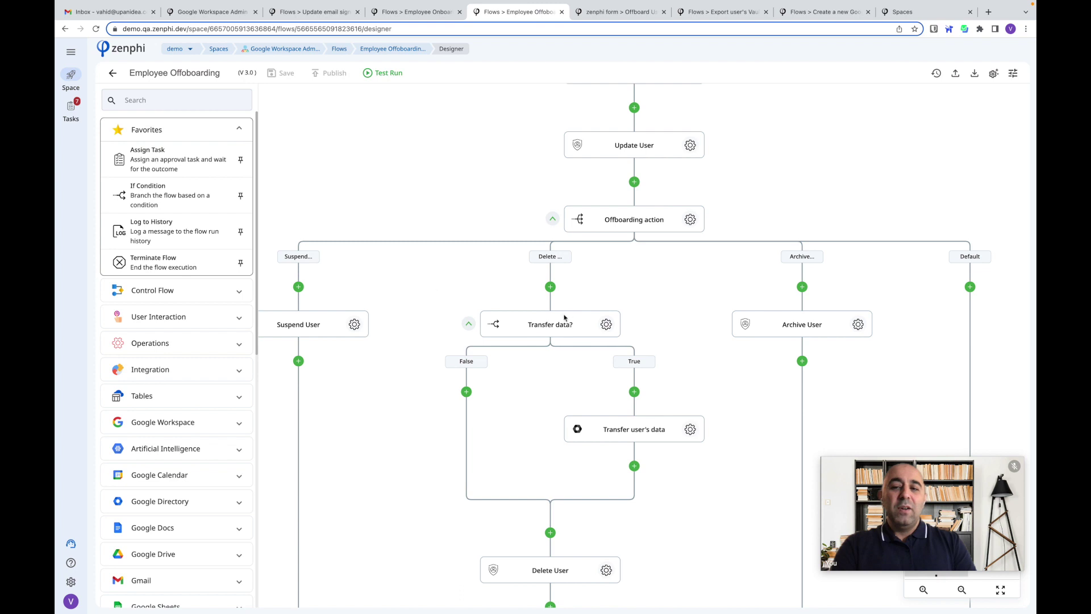
scroll(569, 317, "down", 3)
left_click(607, 224)
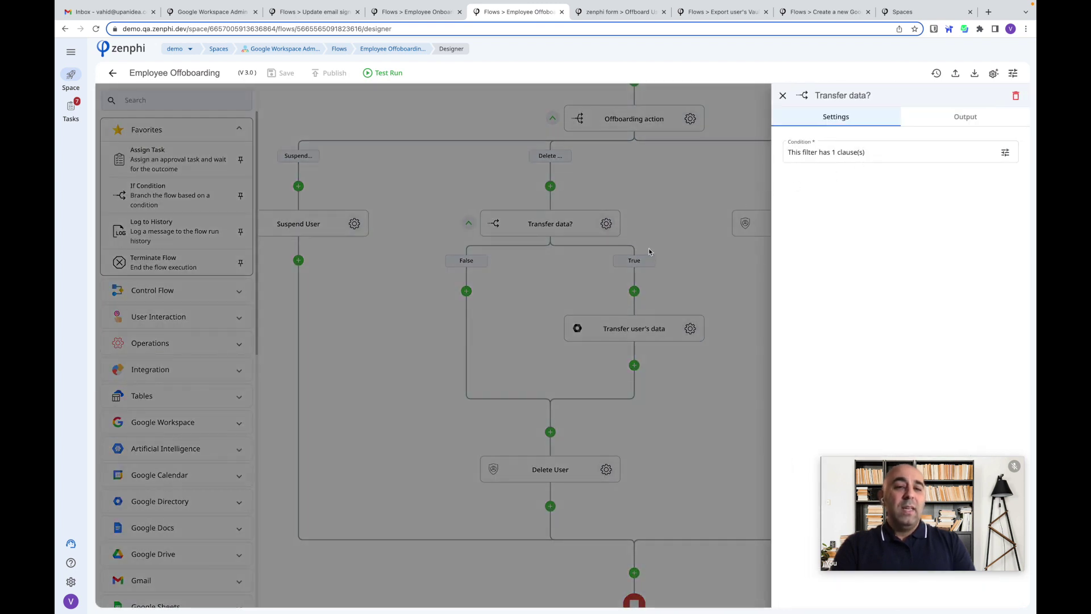
left_click(706, 277)
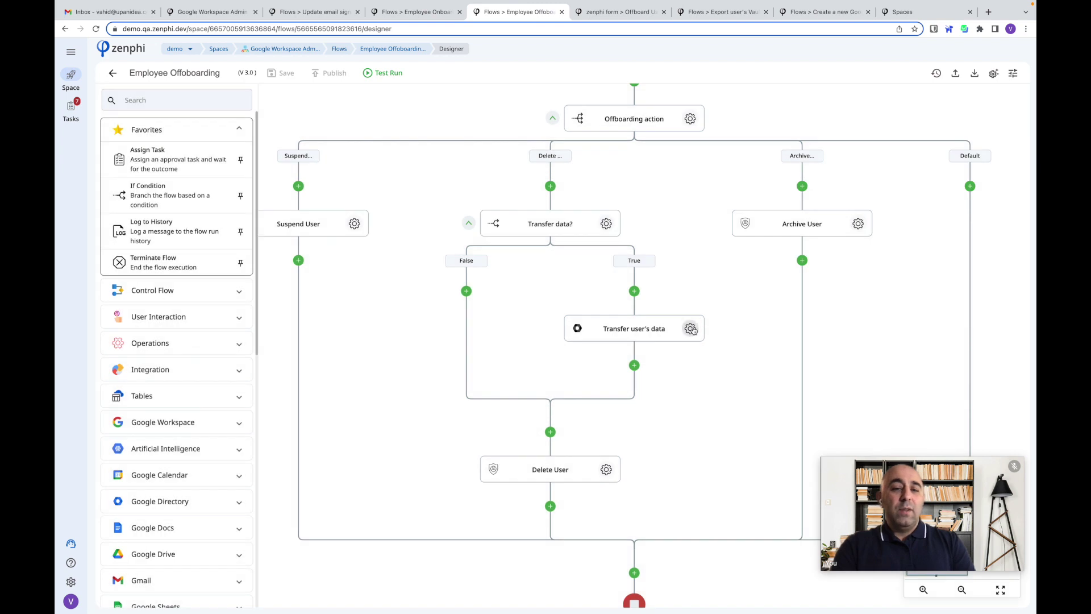
left_click(690, 329)
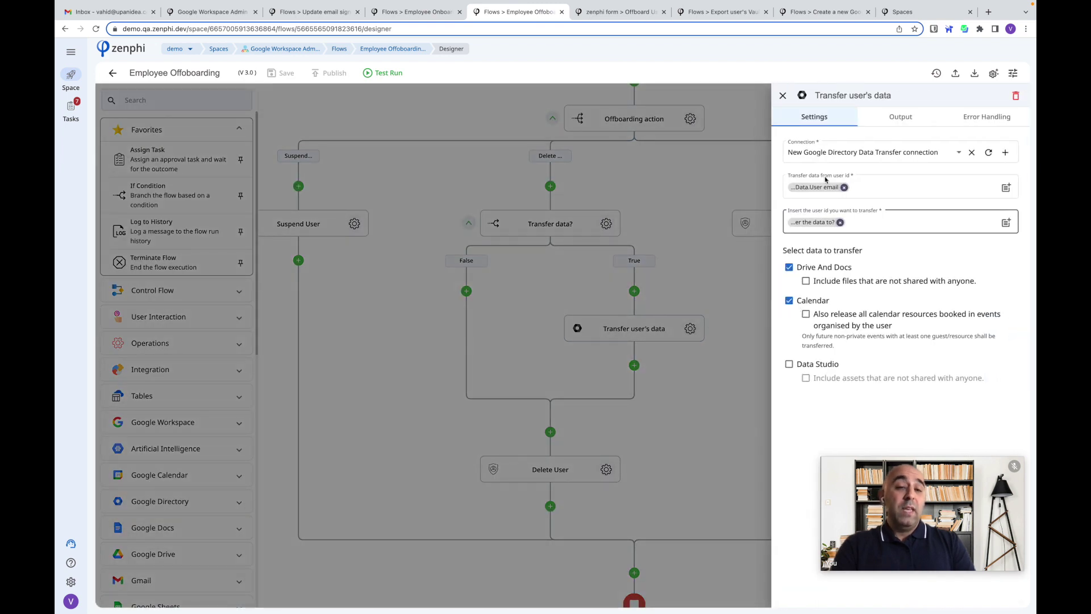
mouse_move(832, 188)
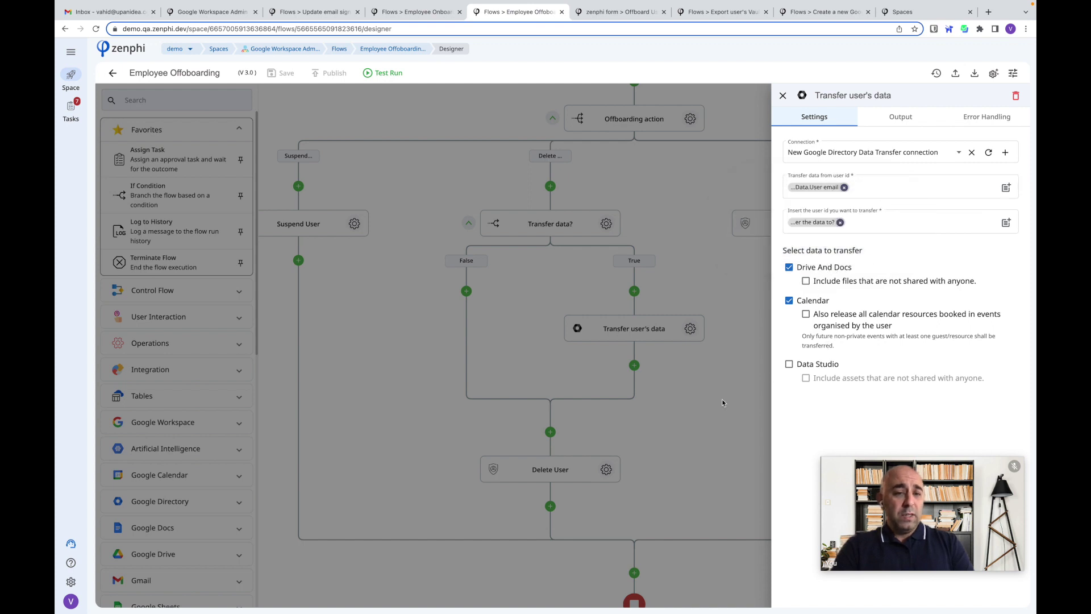
left_click(688, 405)
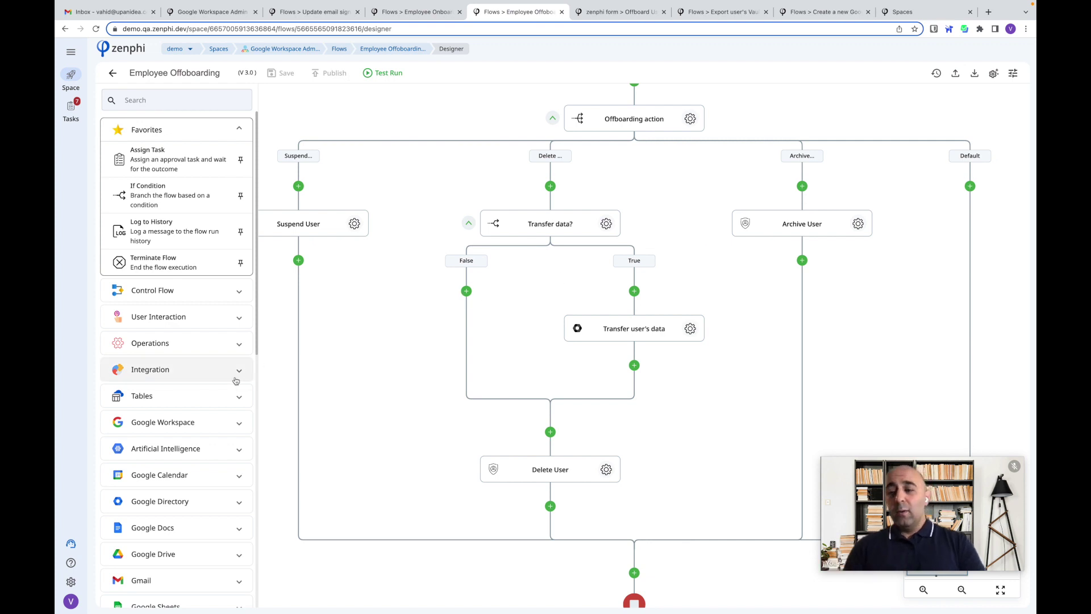
- Expand and scroll through the Google Directory actions, then switch to the Export user's Vault data flow
scroll(208, 410, "down", 2)
scroll(207, 410, "down", 2)
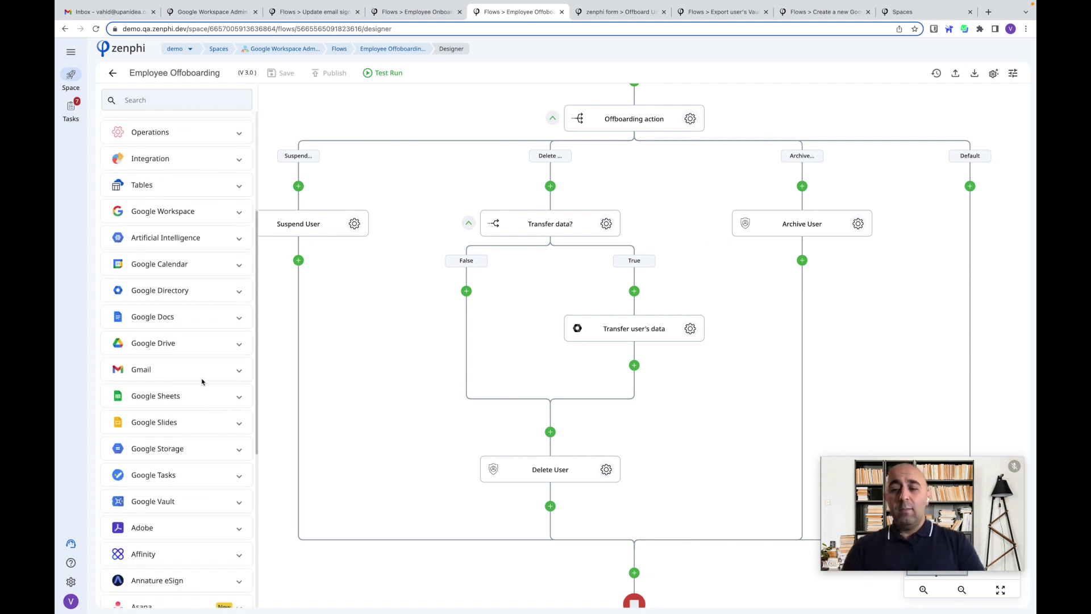
left_click(193, 293)
scroll(199, 319, "down", 1)
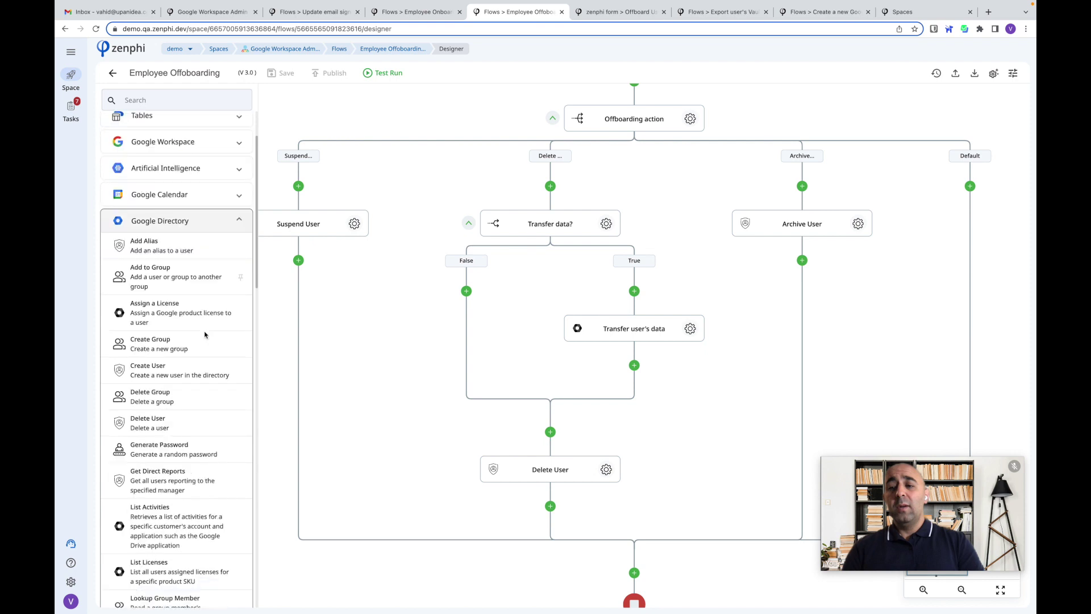
scroll(205, 334, "down", 1)
scroll(206, 334, "down", 1)
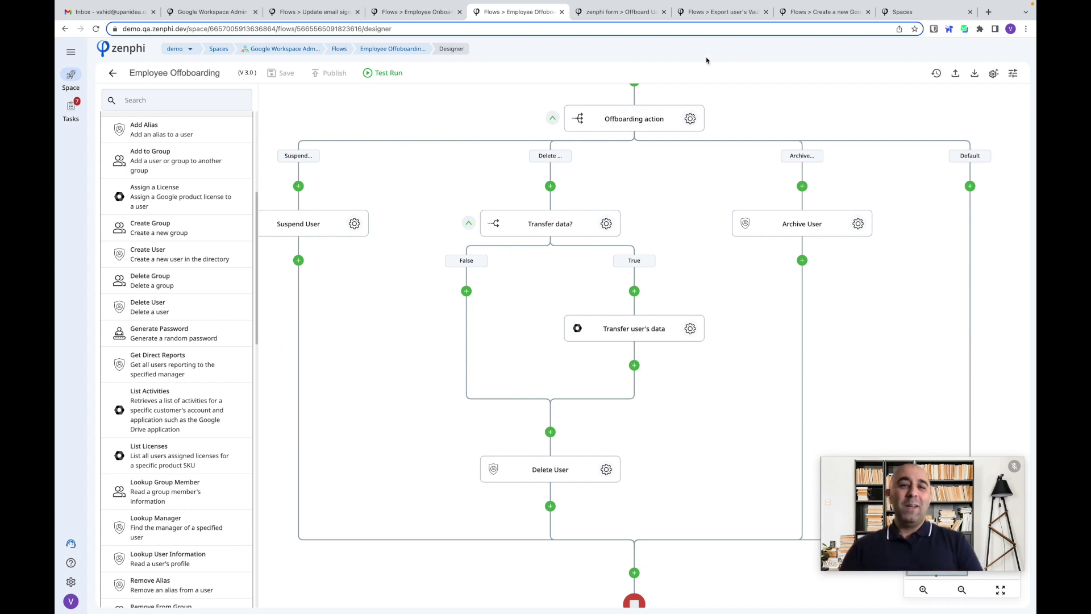
left_click(728, 13)
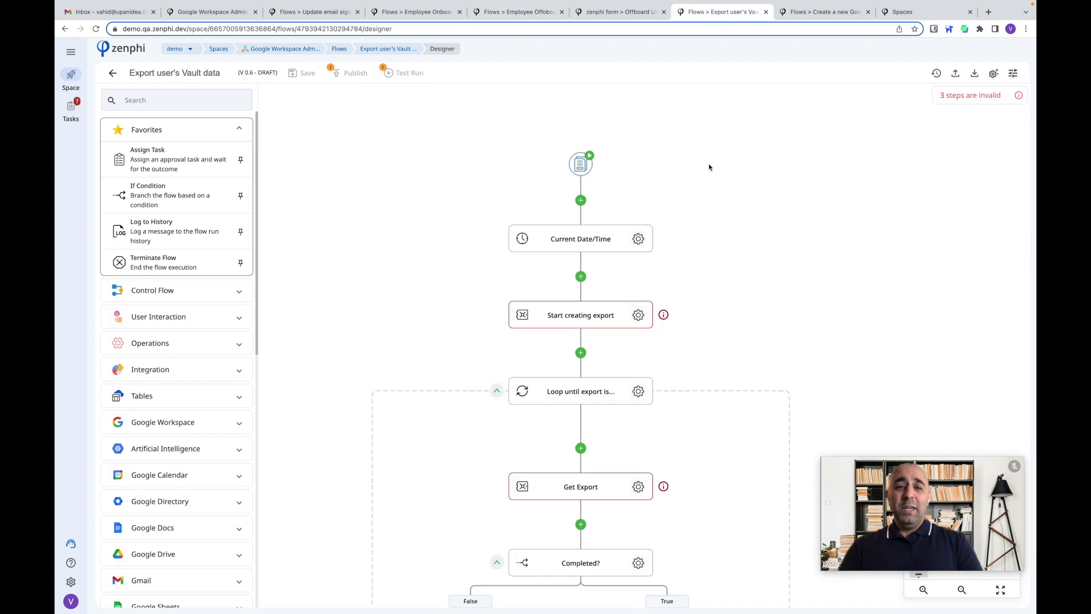
- Scroll the Vault export canvas to review Current Date/Time, Start creating export and the Get Export loop
scroll(710, 167, "down", 4)
scroll(709, 167, "up", 3)
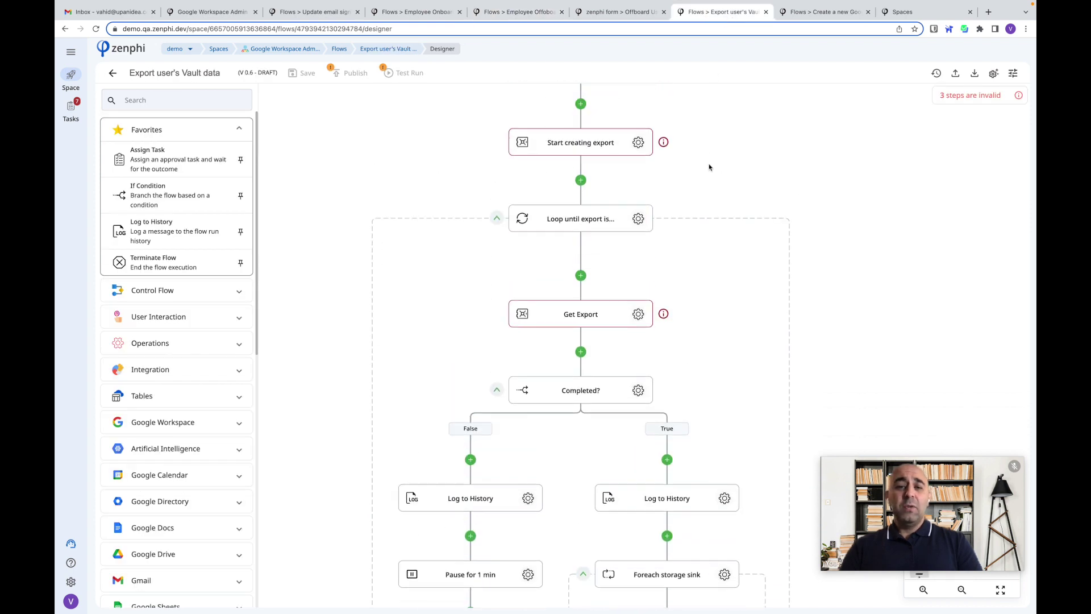
scroll(709, 167, "up", 2)
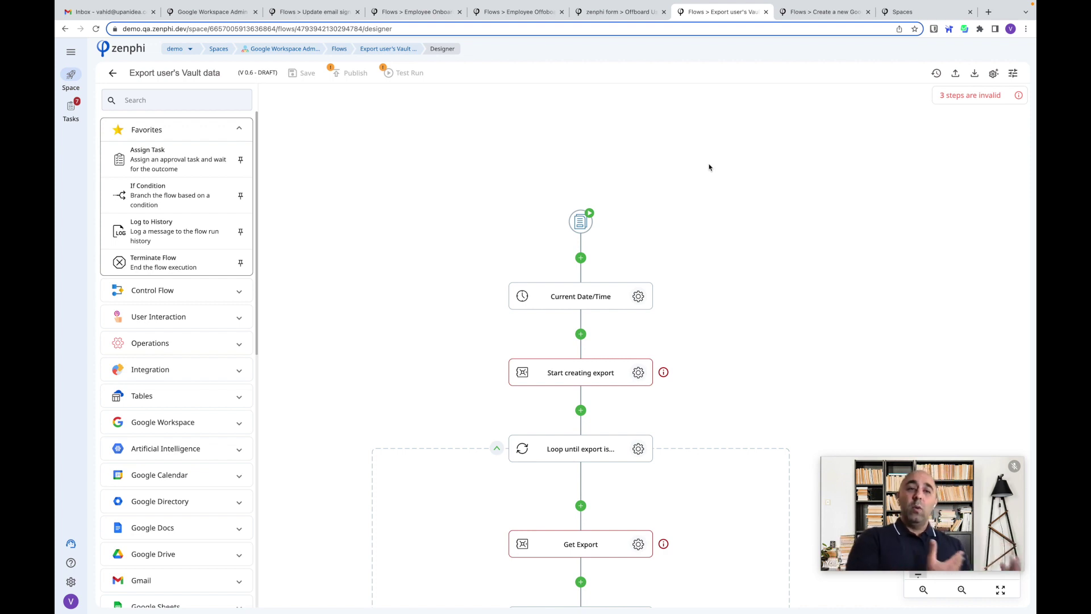
scroll(710, 168, "down", 2)
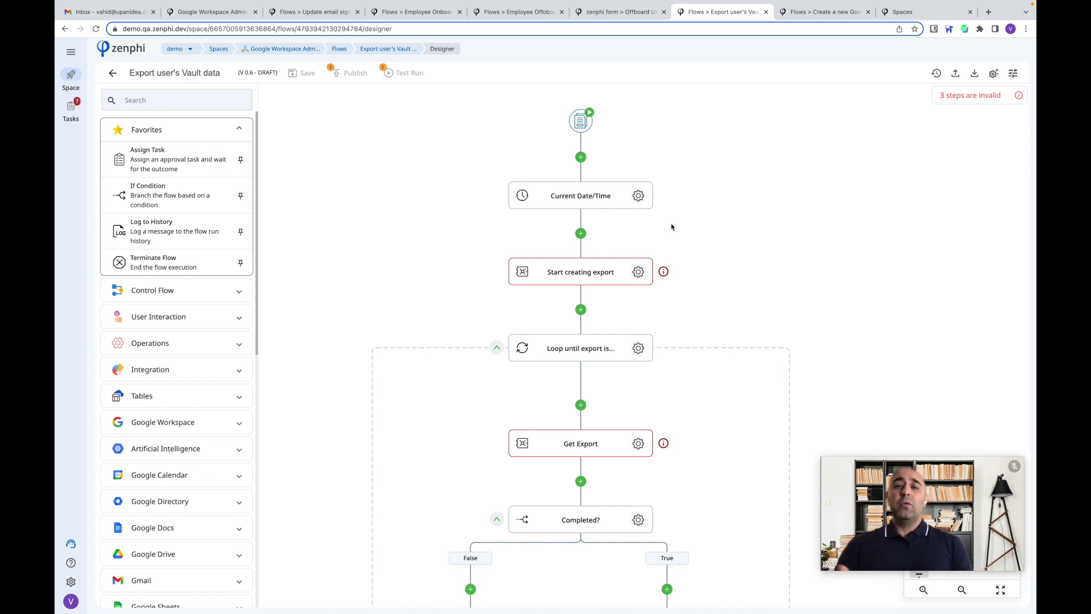
left_click(639, 272)
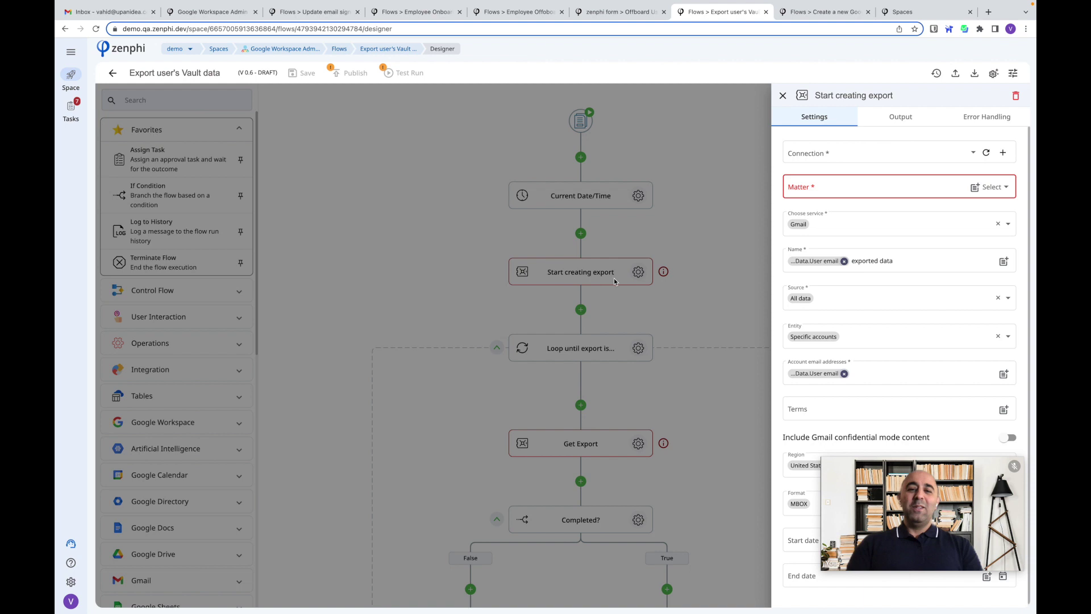
scroll(895, 190, "down", 1)
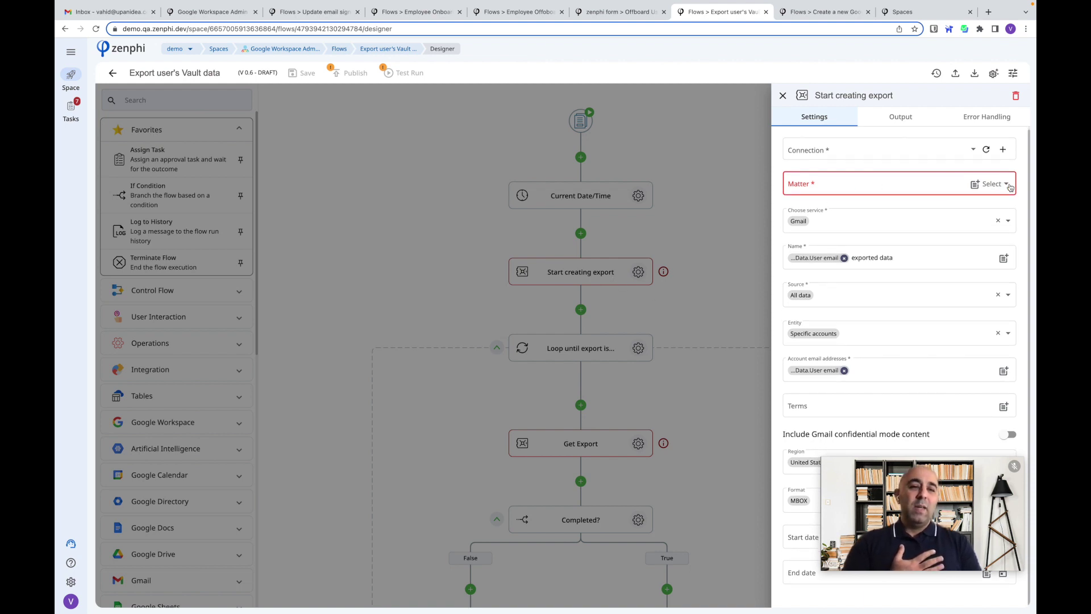
left_click(864, 229)
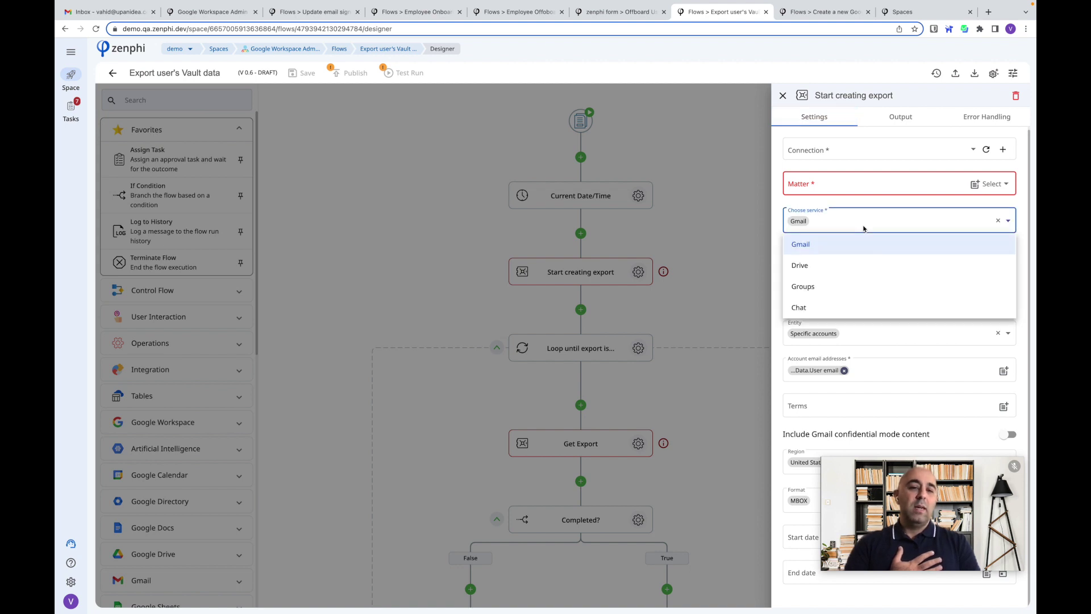
left_click(856, 199)
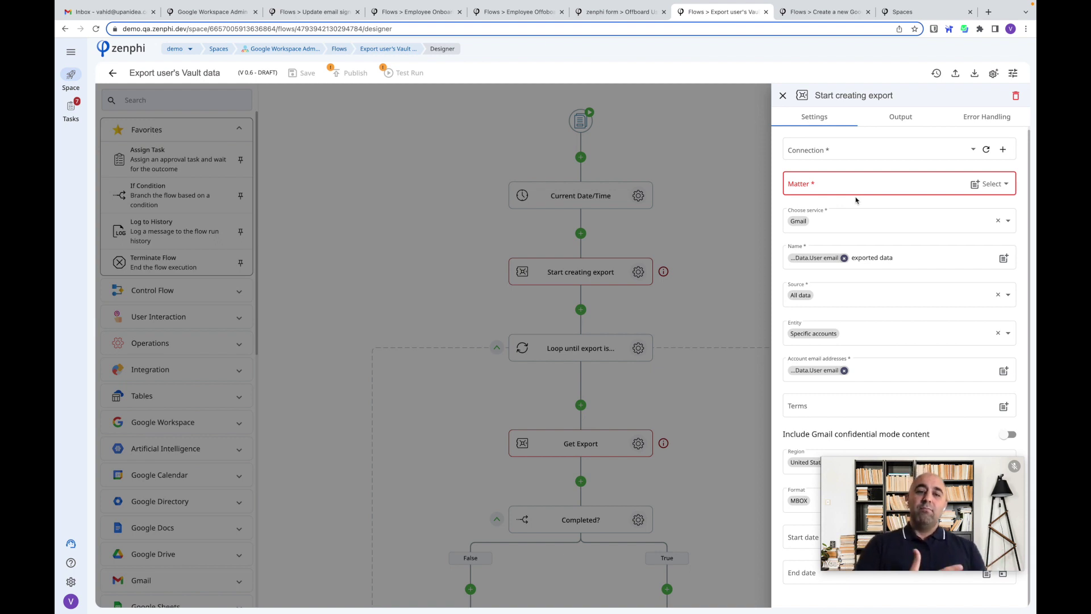
left_click(717, 304)
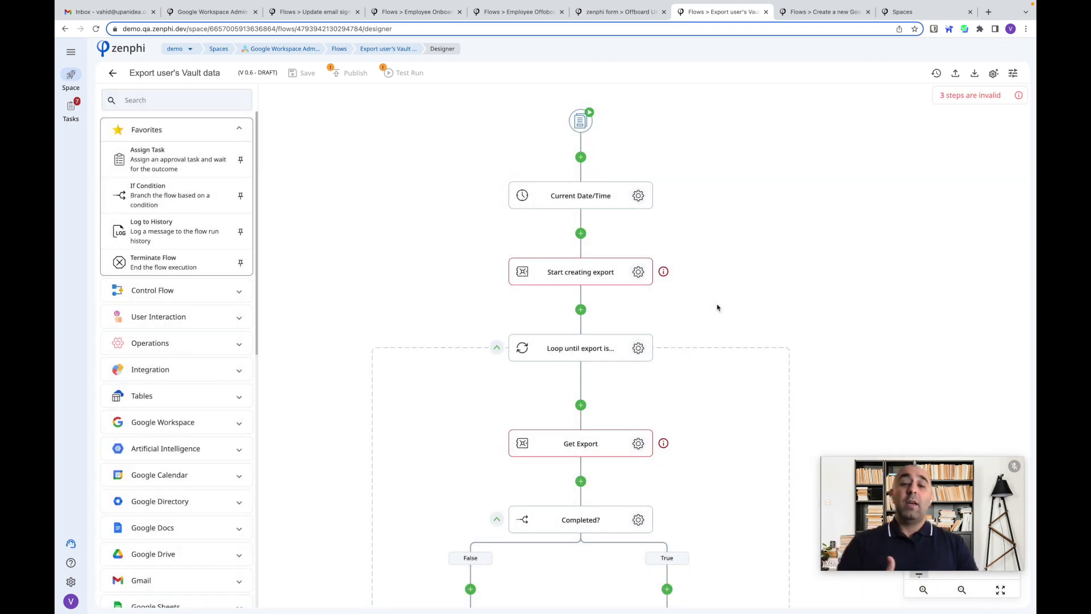
scroll(718, 308, "down", 3)
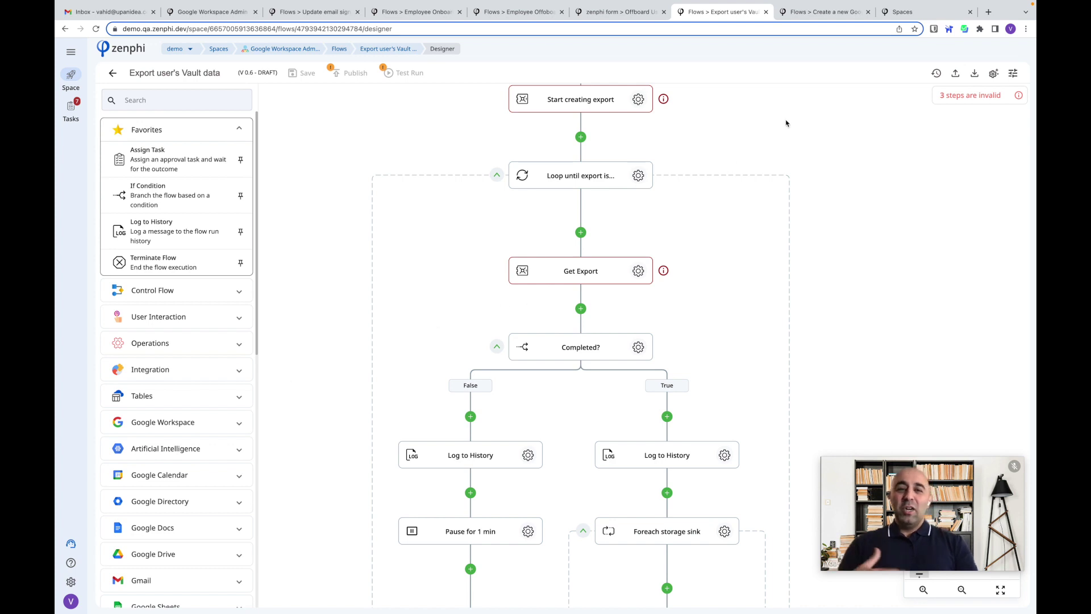
- Go to the Spaces list and choose Create new space to see its templates
left_click(895, 13)
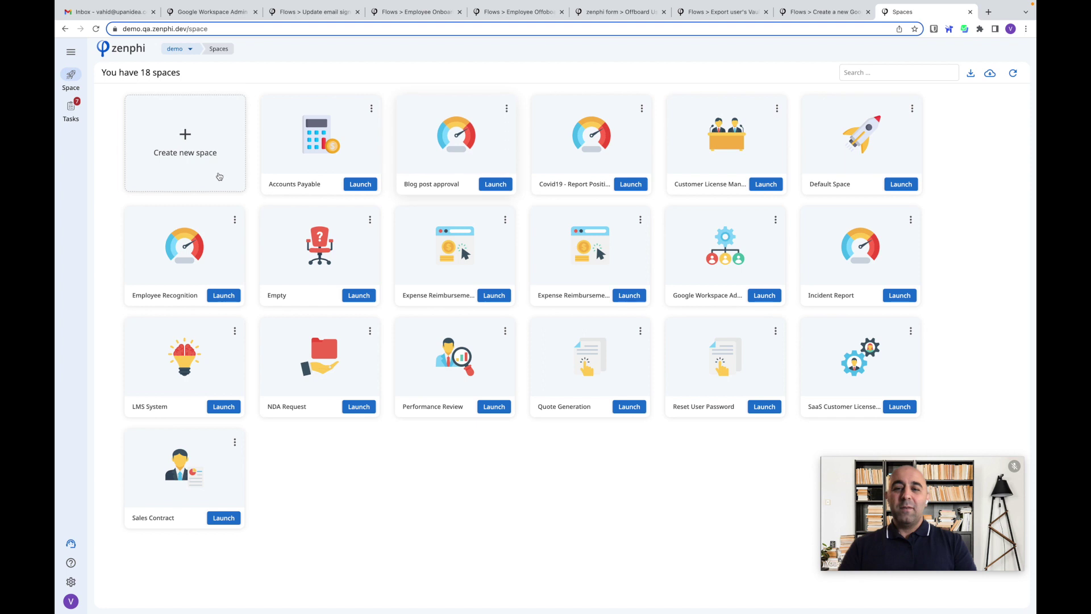
left_click(219, 177)
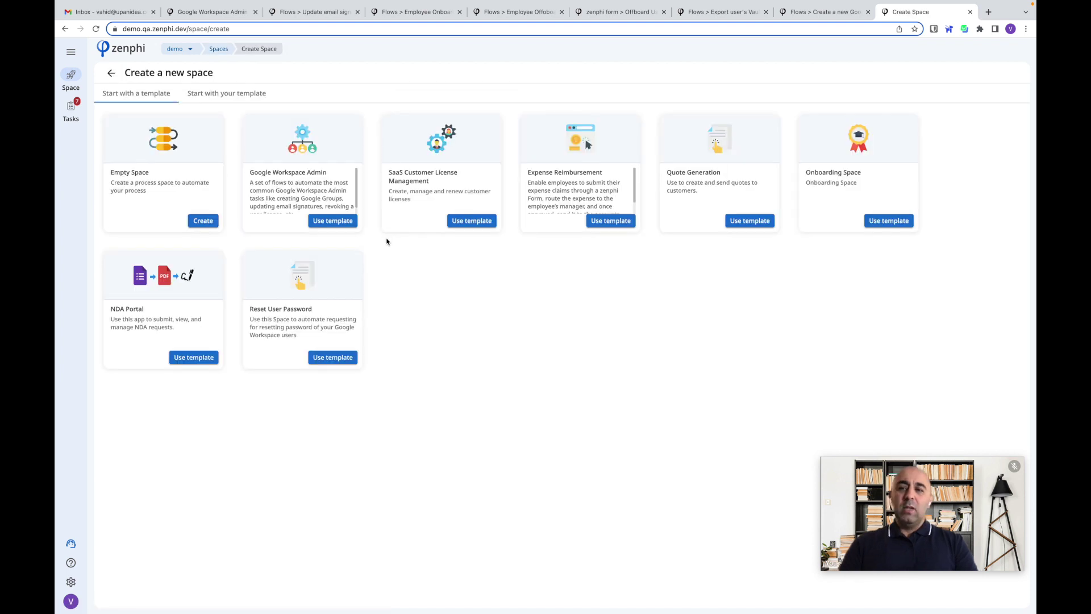